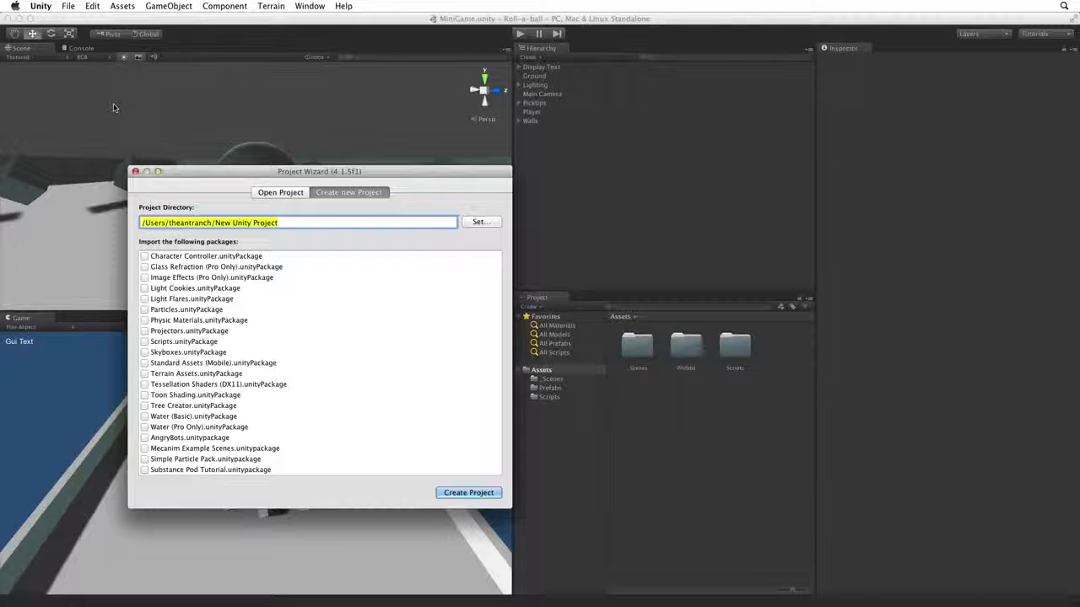
- Create a new project named Roll-a-ball on the Desktop without importing any packages
left_click(479, 224)
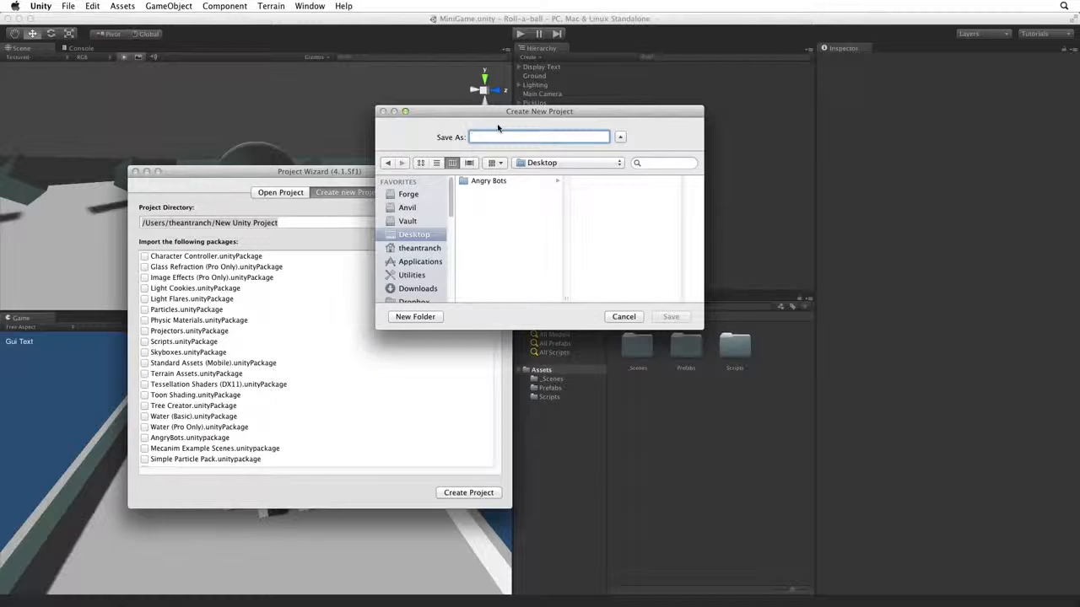
type("Roll-a-ball")
key("Return")
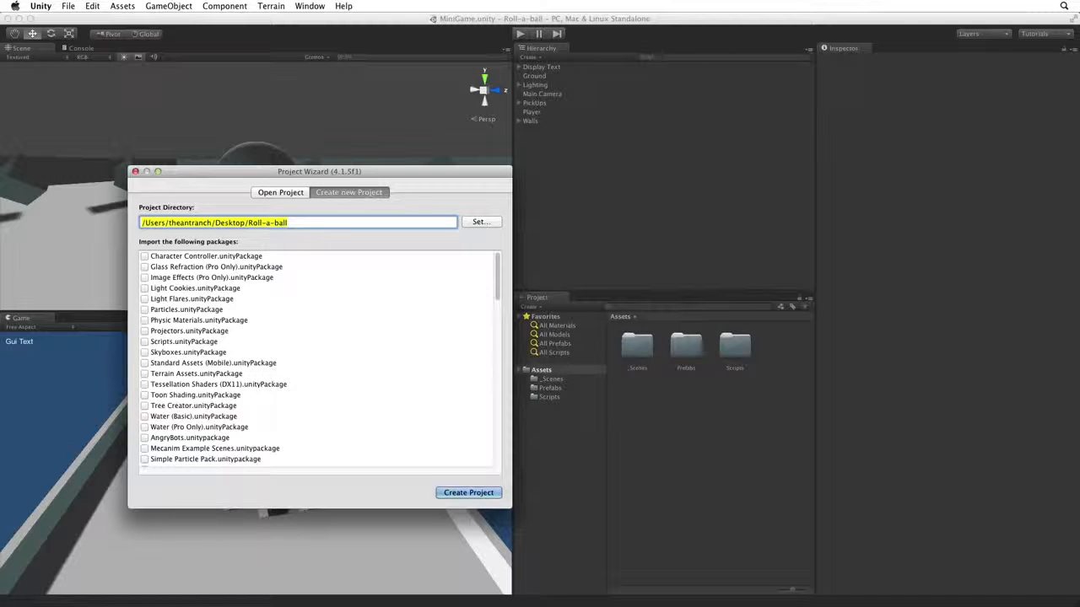
left_click(465, 493)
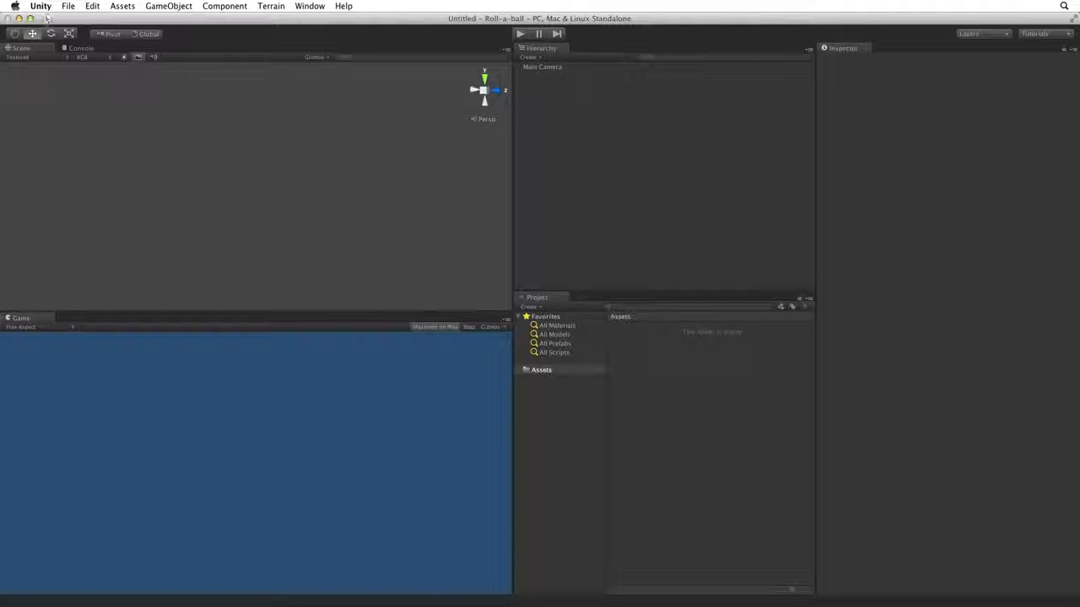
- Start saving the current scene and create a new folder named _Scenes inside the project's Assets folder
left_click(67, 6)
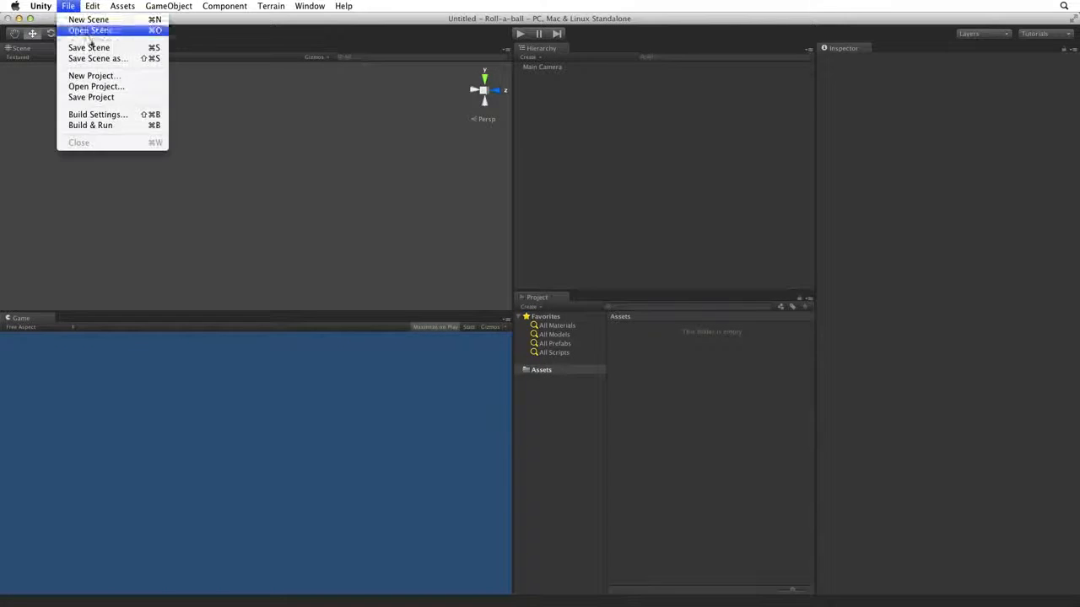
left_click(106, 54)
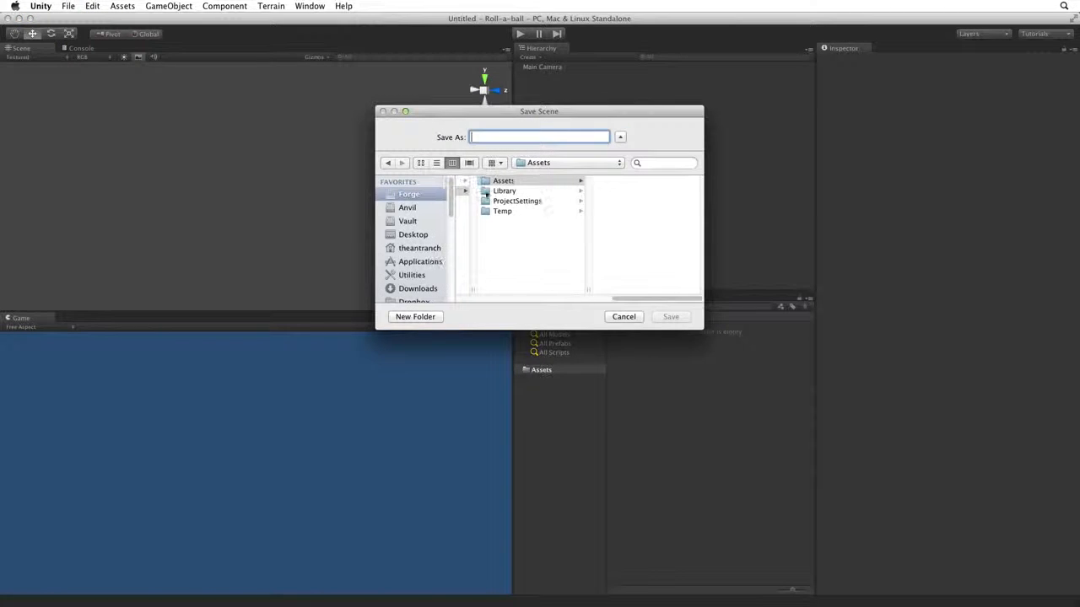
left_click(510, 182)
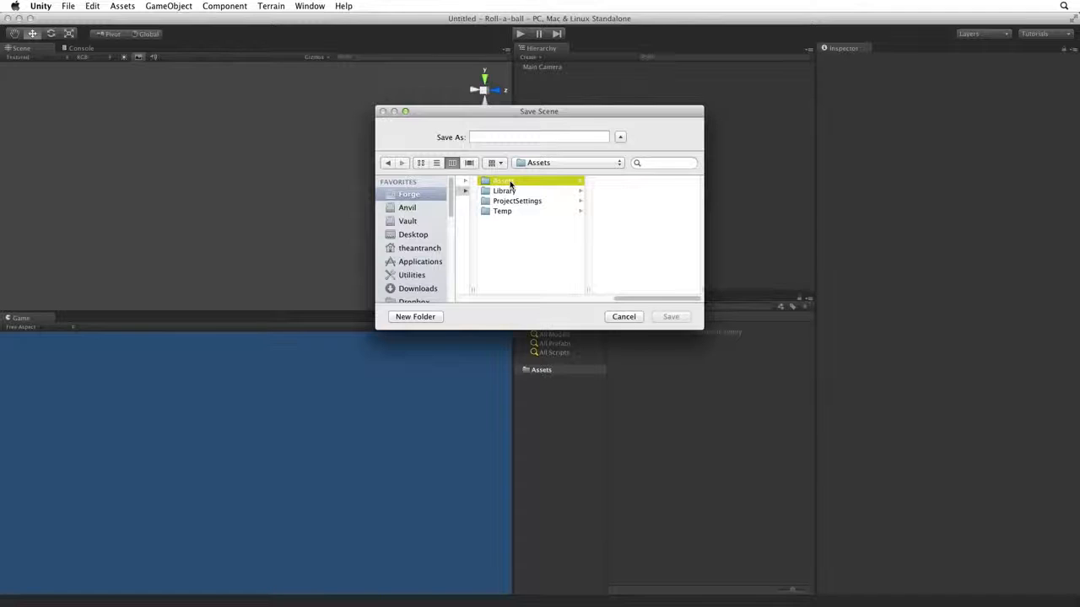
left_click(423, 319)
type("_Sce")
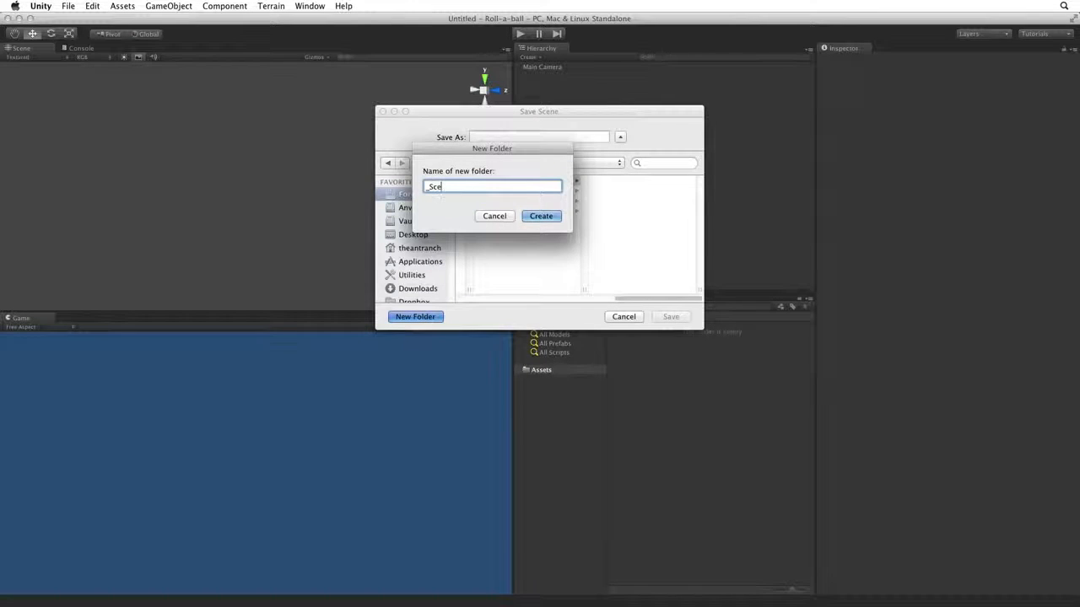
type("nes")
key("Return")
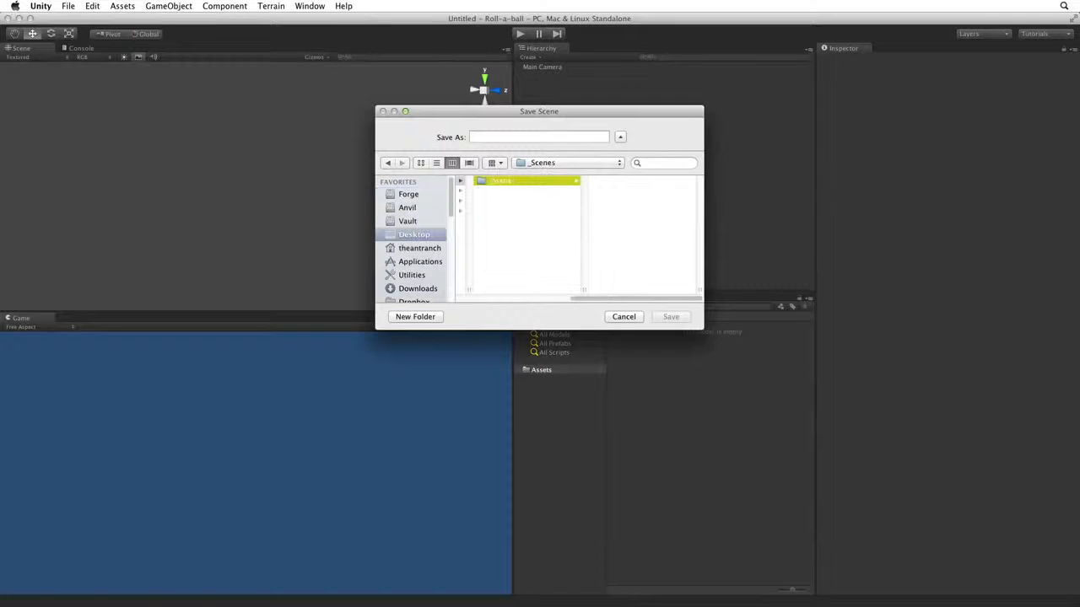
- Save the scene as MiniGame in the _Scenes folder
left_click(503, 139)
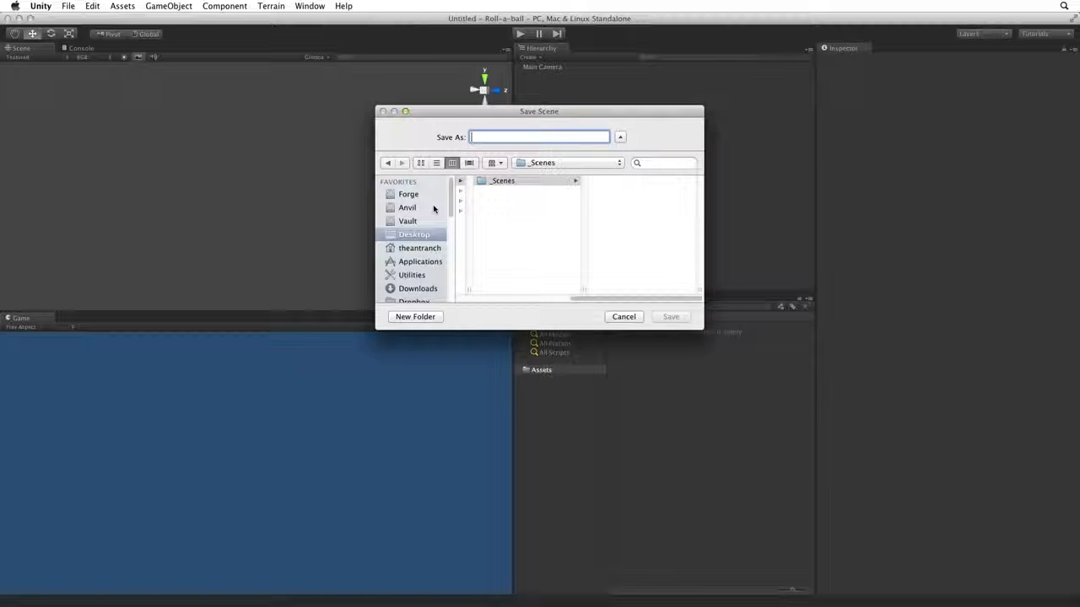
type("M")
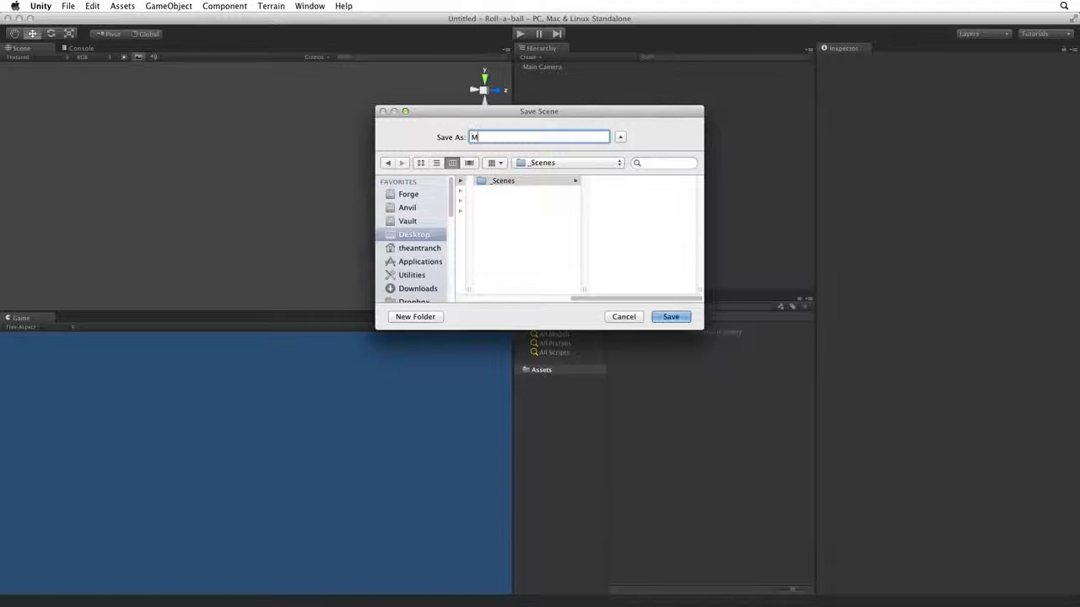
type("iniGame")
key("Return")
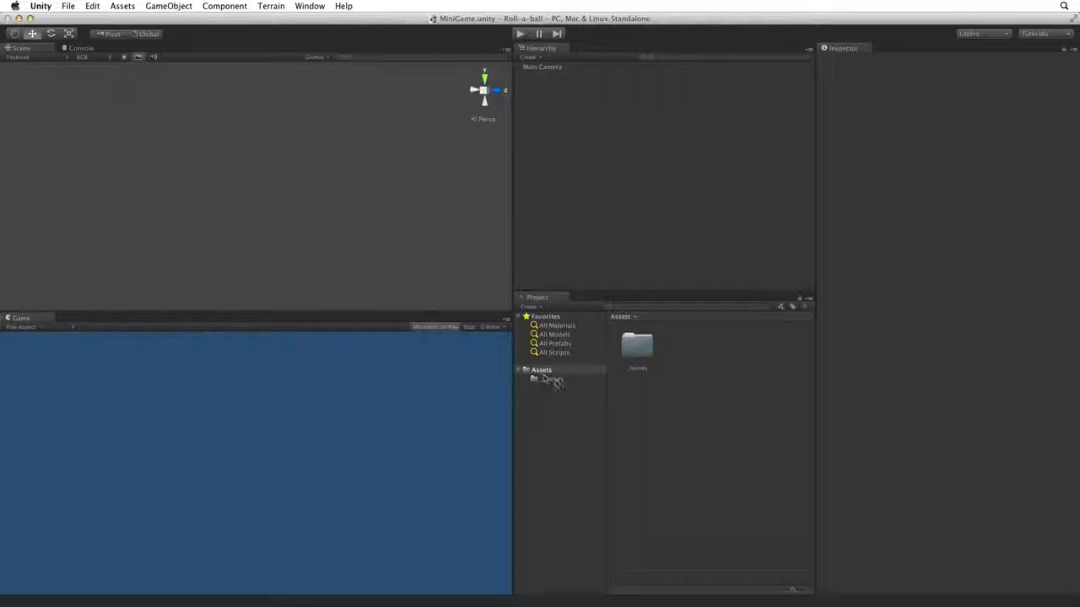
- Check the contents of the _Scenes folder in the project and inspect the MiniGame scene asset
left_click(557, 379)
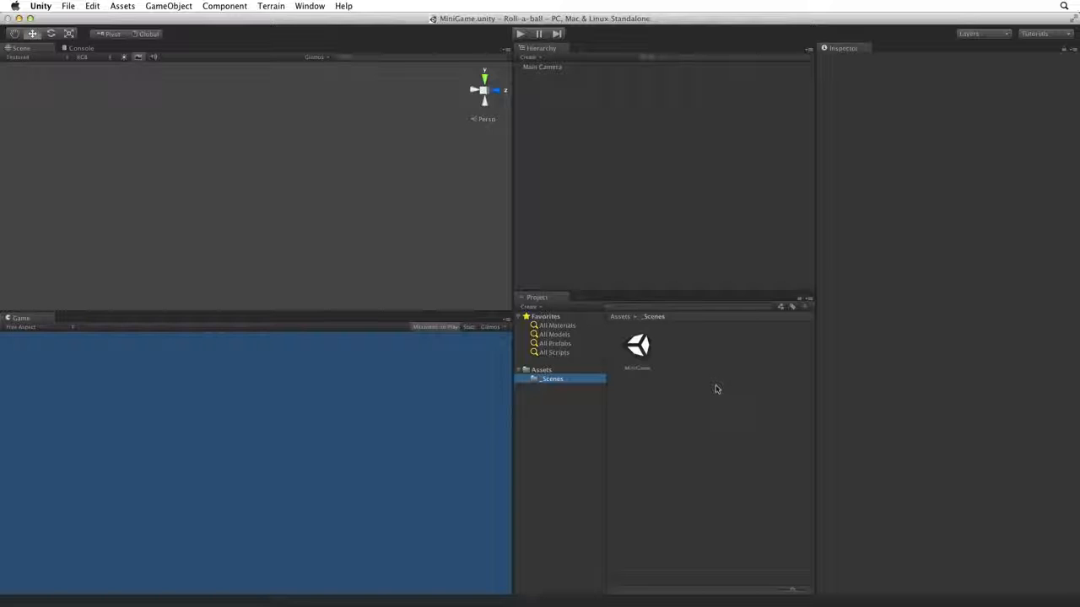
left_click(639, 348)
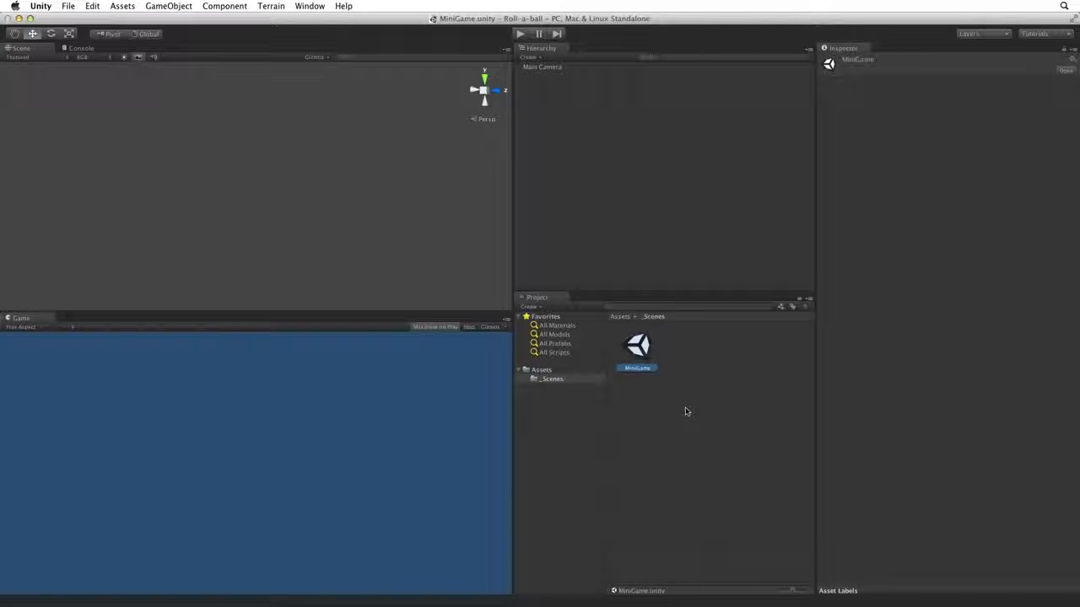
left_click(685, 411)
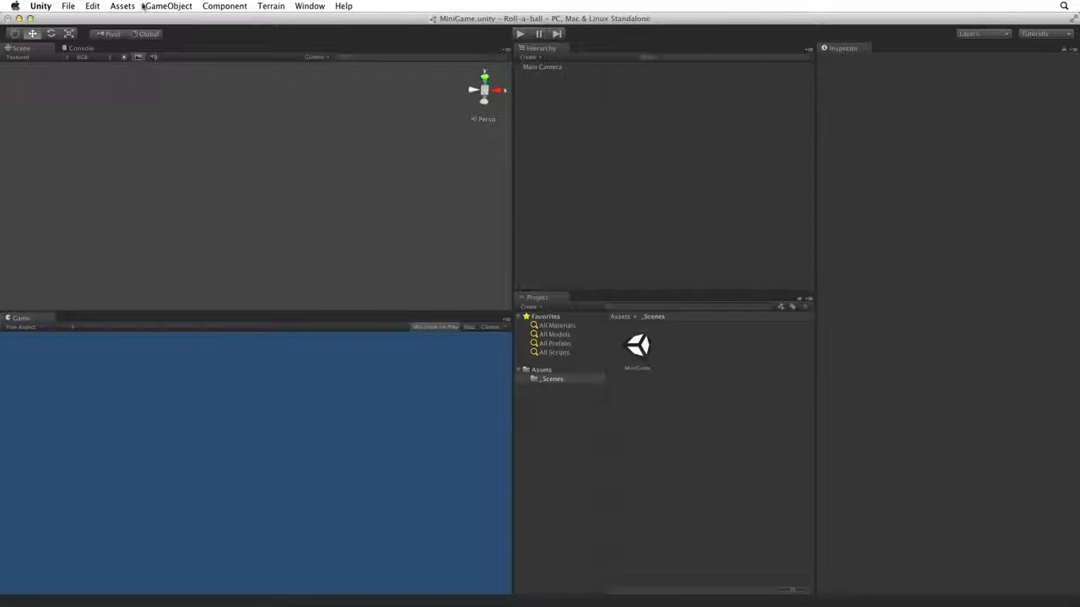
left_click(152, 6)
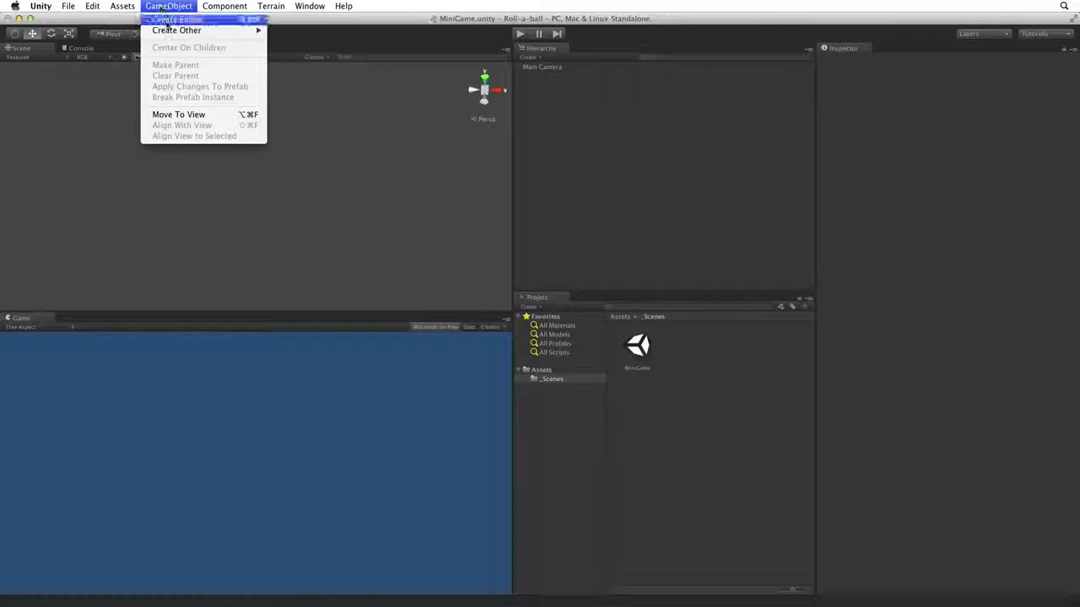
mouse_move(211, 30)
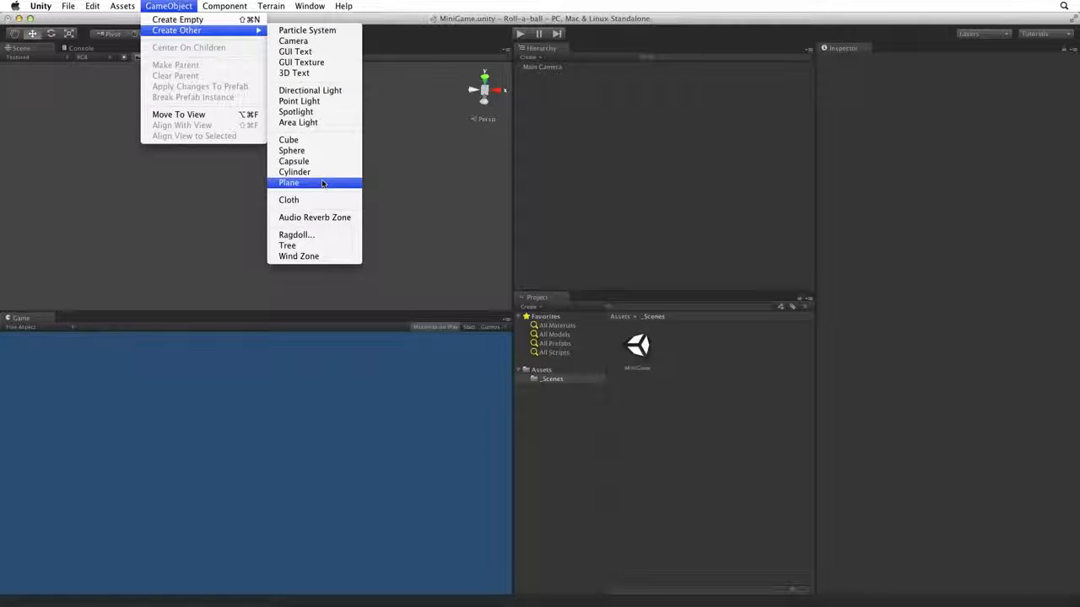
key("Escape")
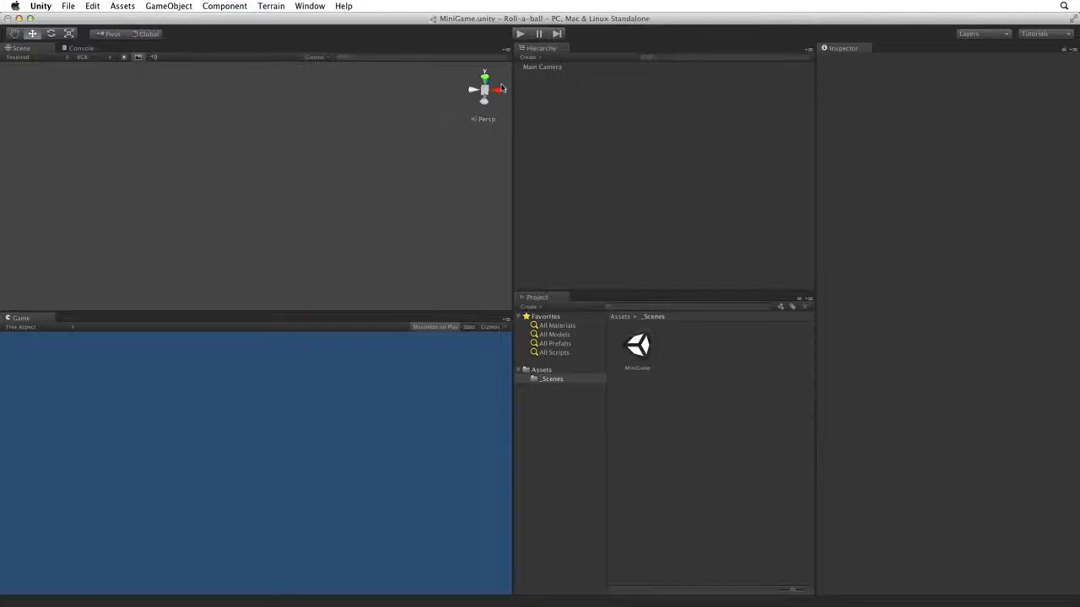
- Add a plane to the scene and rename it Ground
left_click(529, 56)
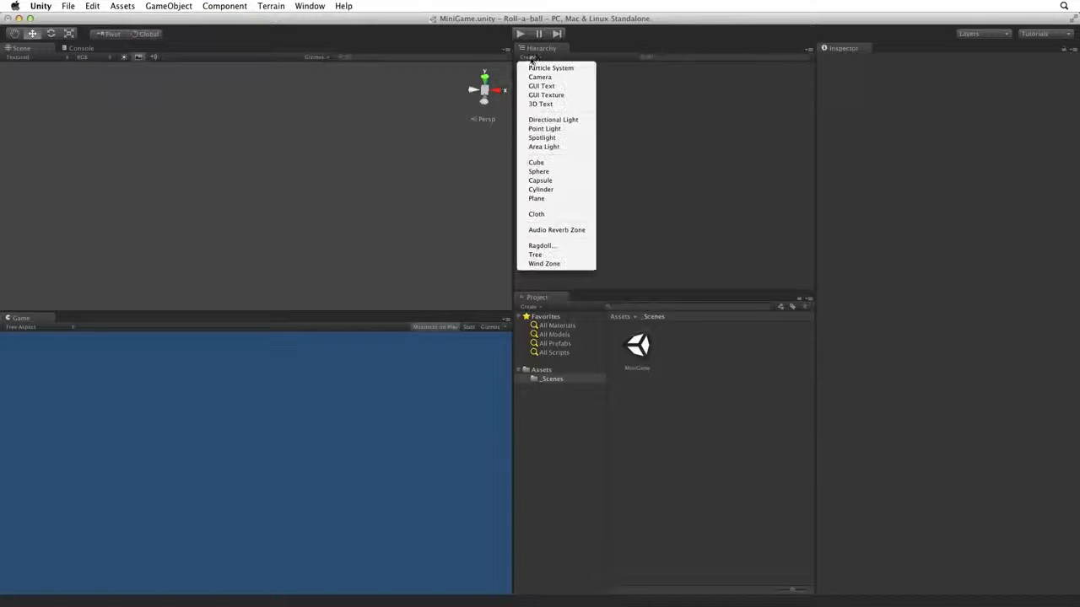
left_click(553, 200)
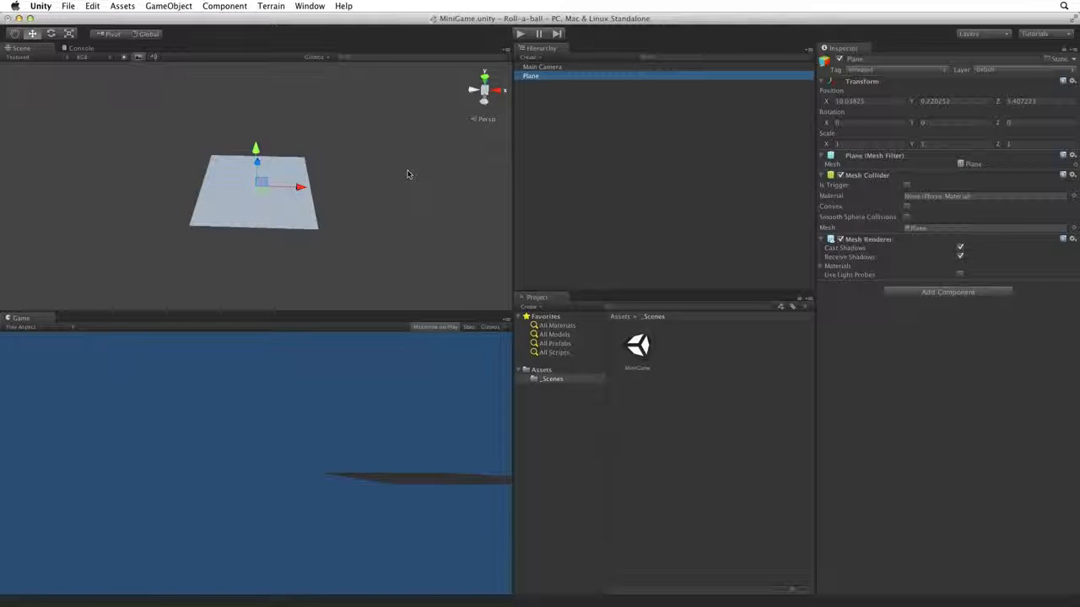
key("Return")
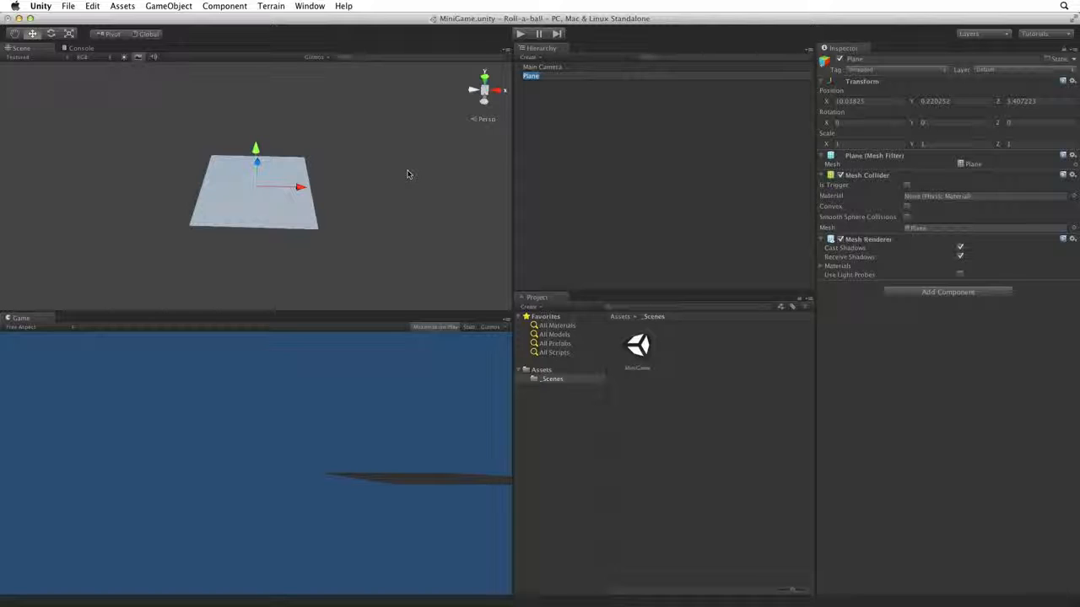
type("Ground")
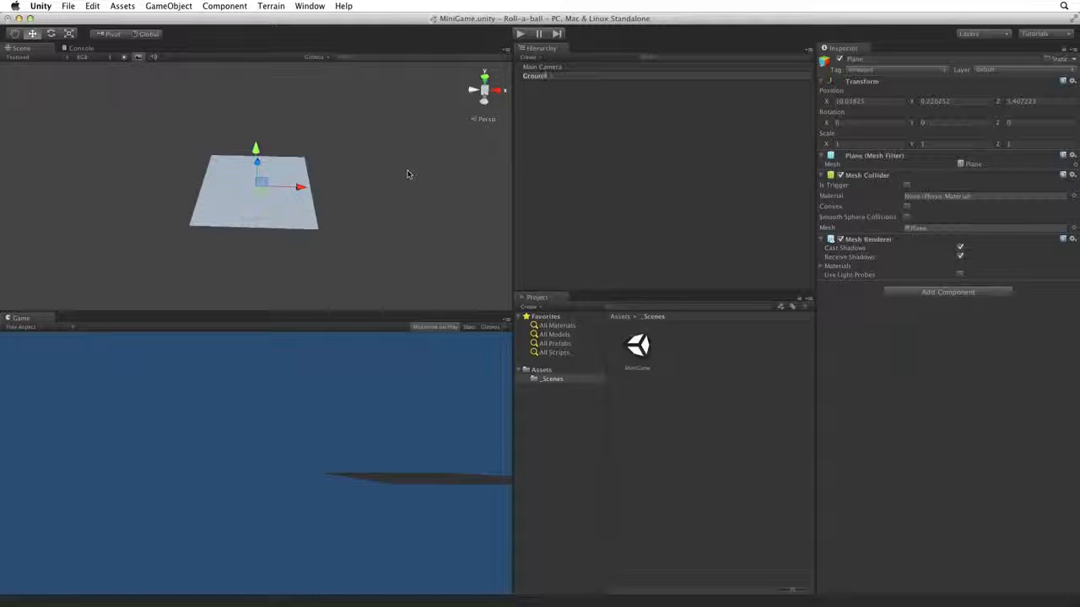
key("Return")
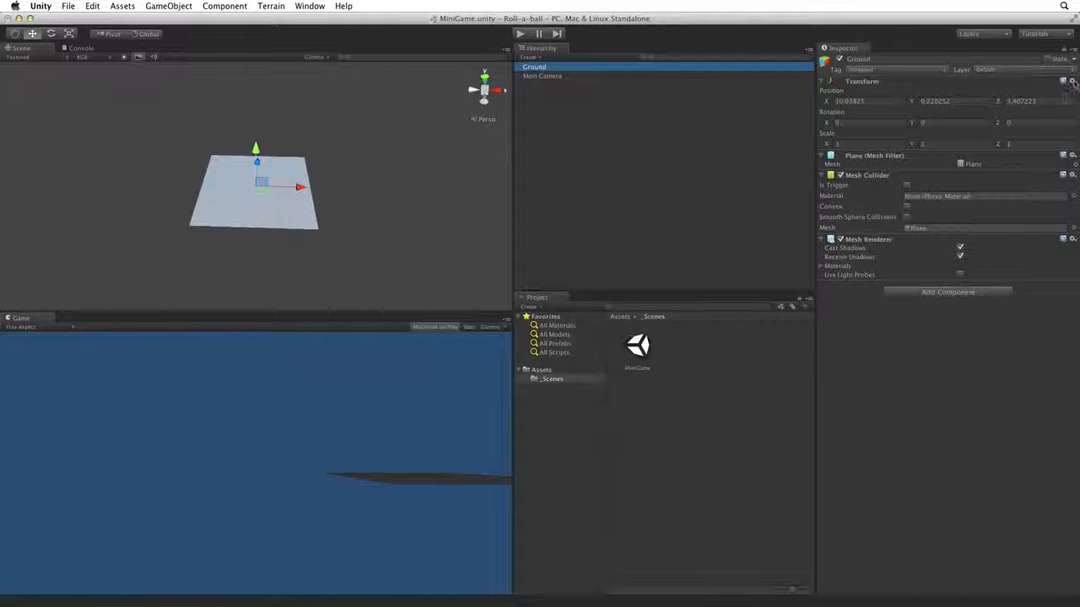
- Reset the Ground plane's Transform to the origin and frame the plane in the Scene view
left_click(1072, 81)
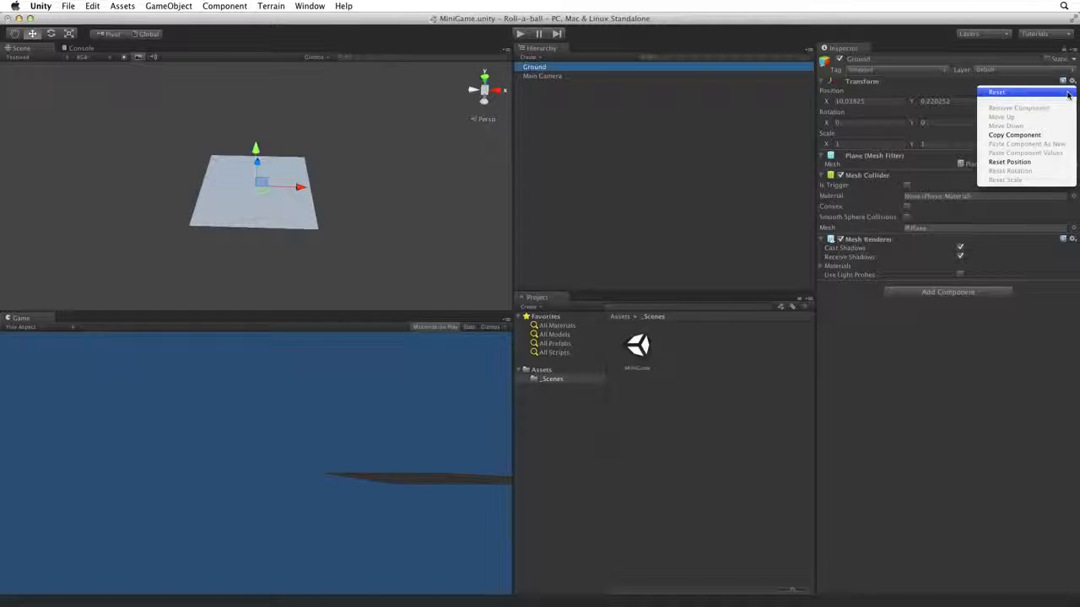
left_click(1066, 93)
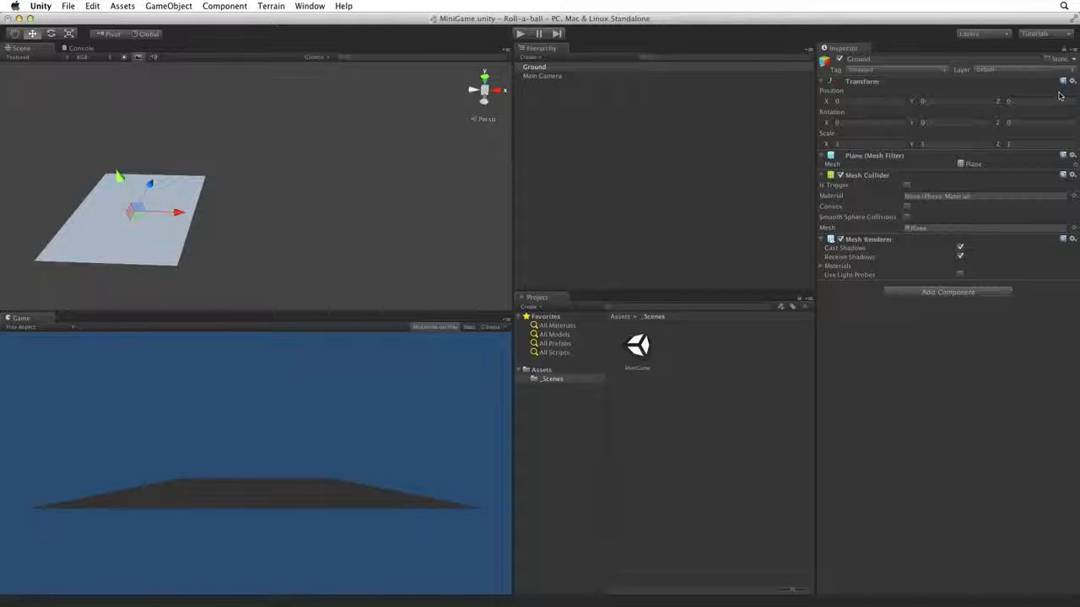
left_click(92, 6)
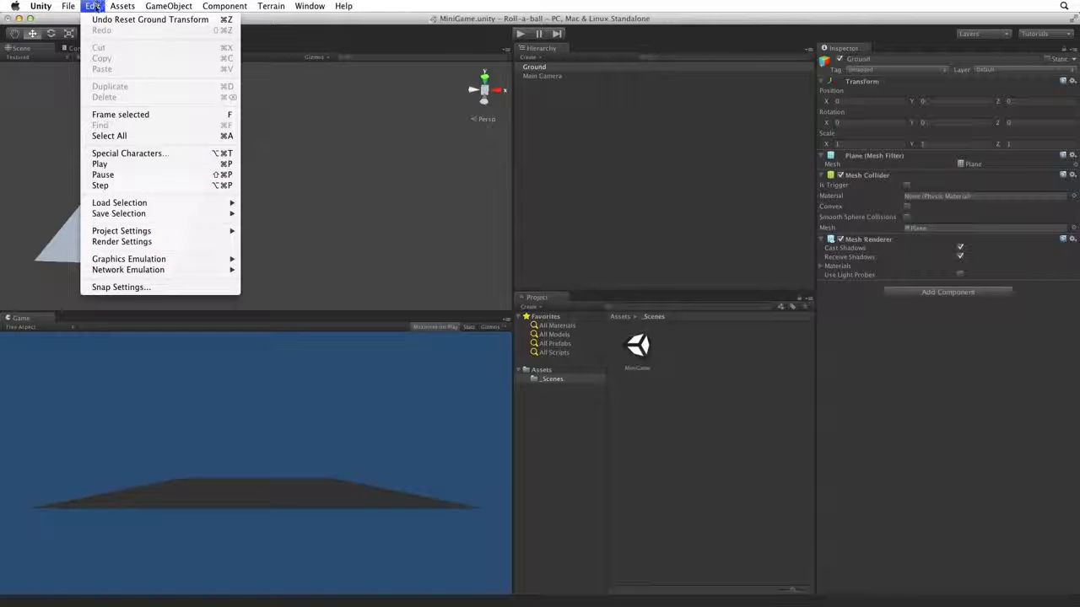
left_click(129, 116)
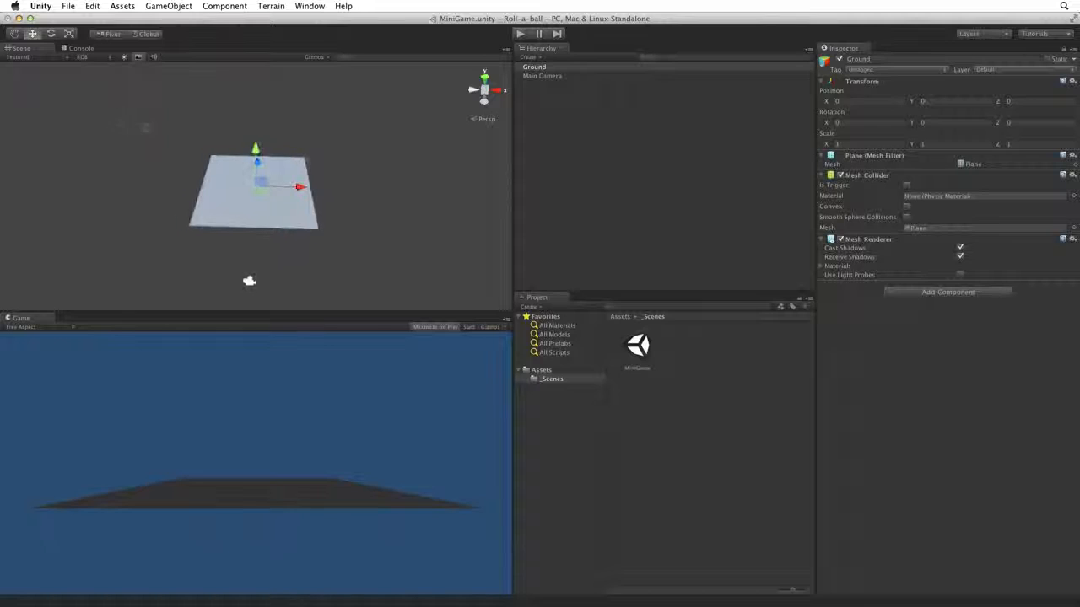
- Scale the Ground plane freehand to about 2.33 along X and about 2.19 along Z
left_click_drag(179, 133, 118, 119, "alt")
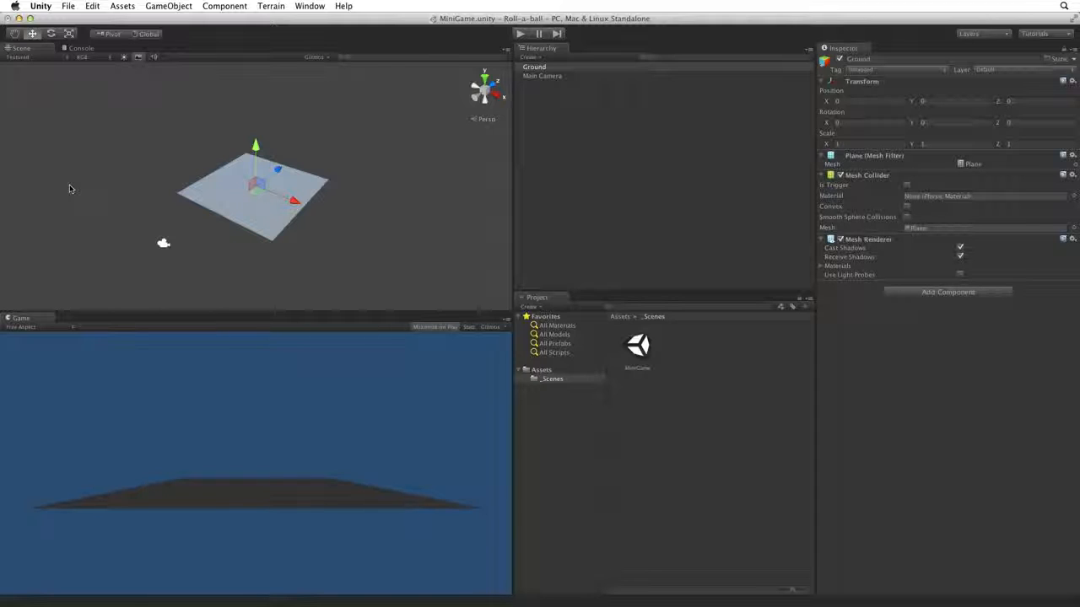
left_click(69, 33)
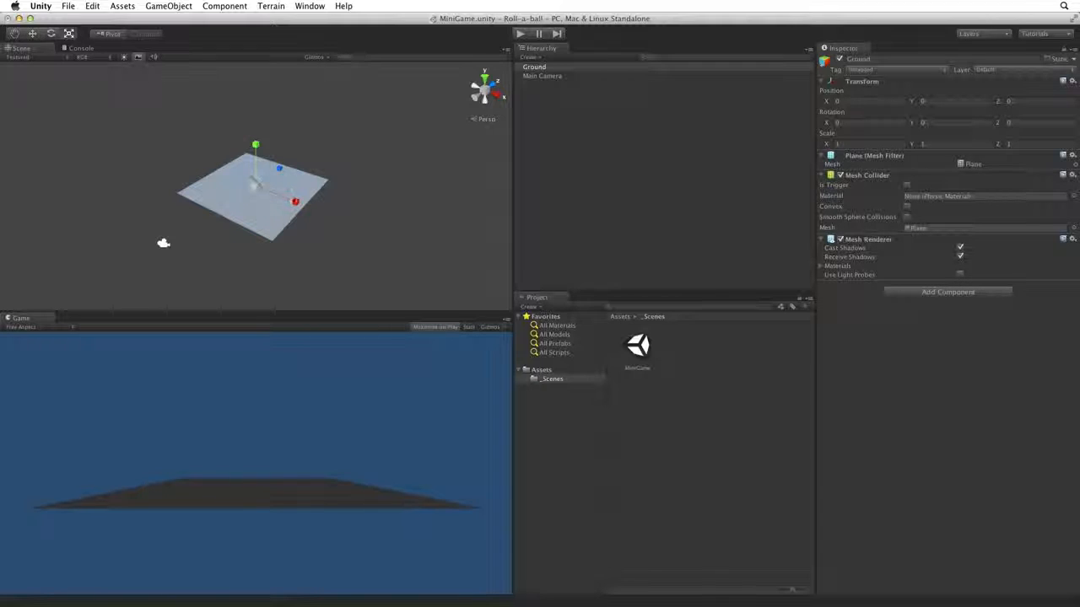
left_click_drag(295, 202, 367, 229)
mouse_move(280, 167)
left_mouse_down()
mouse_move(309, 155)
mouse_move(298, 161)
left_mouse_up()
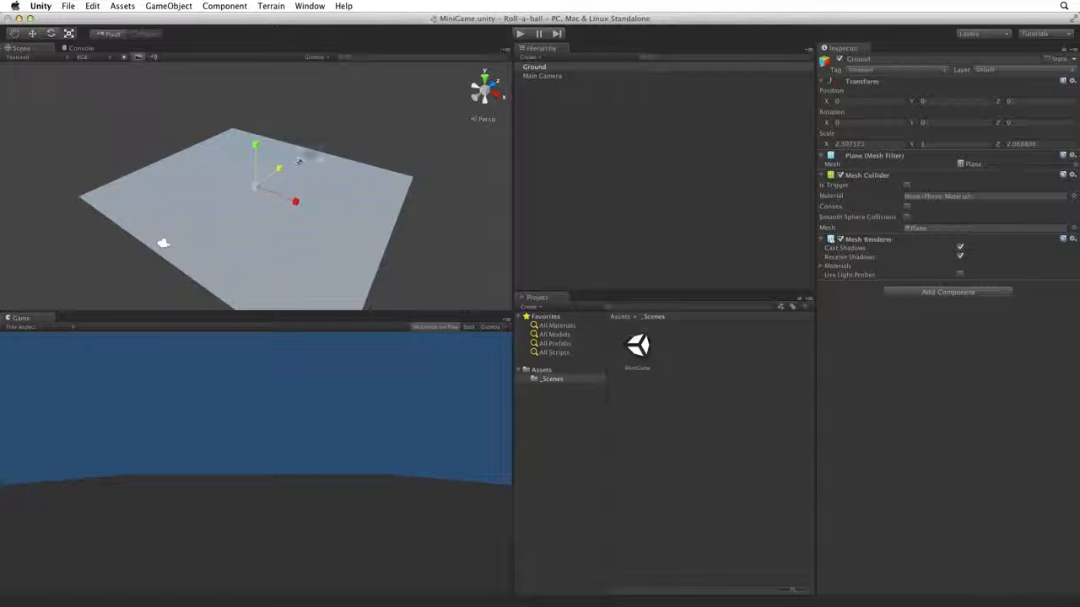
left_click_drag(825, 145, 854, 145)
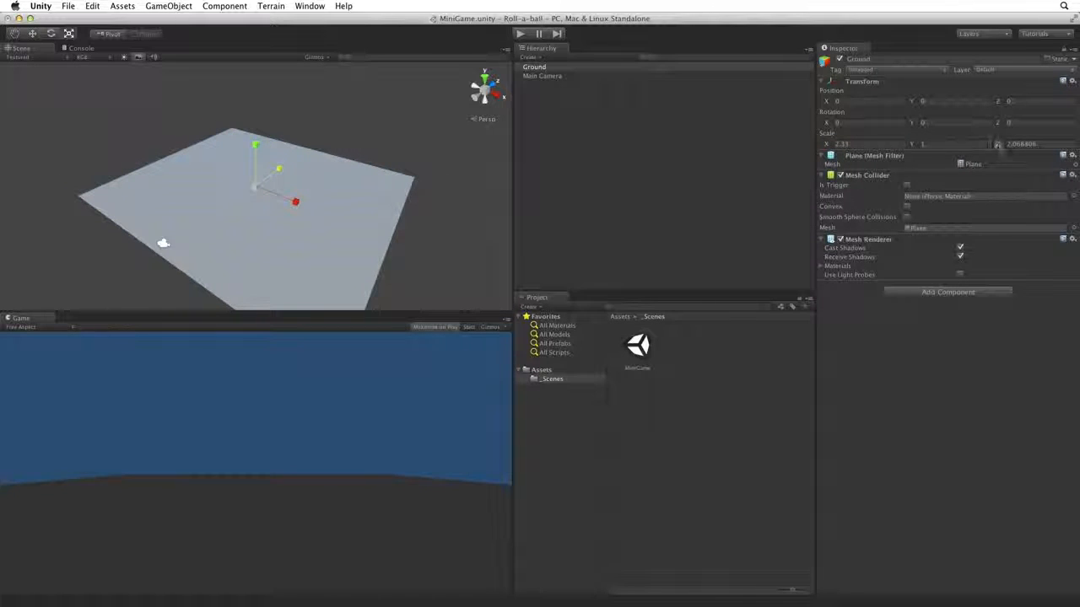
mouse_move(997, 145)
left_mouse_down()
mouse_move(1008, 145)
mouse_move(987, 145)
mouse_move(1018, 143)
left_mouse_up()
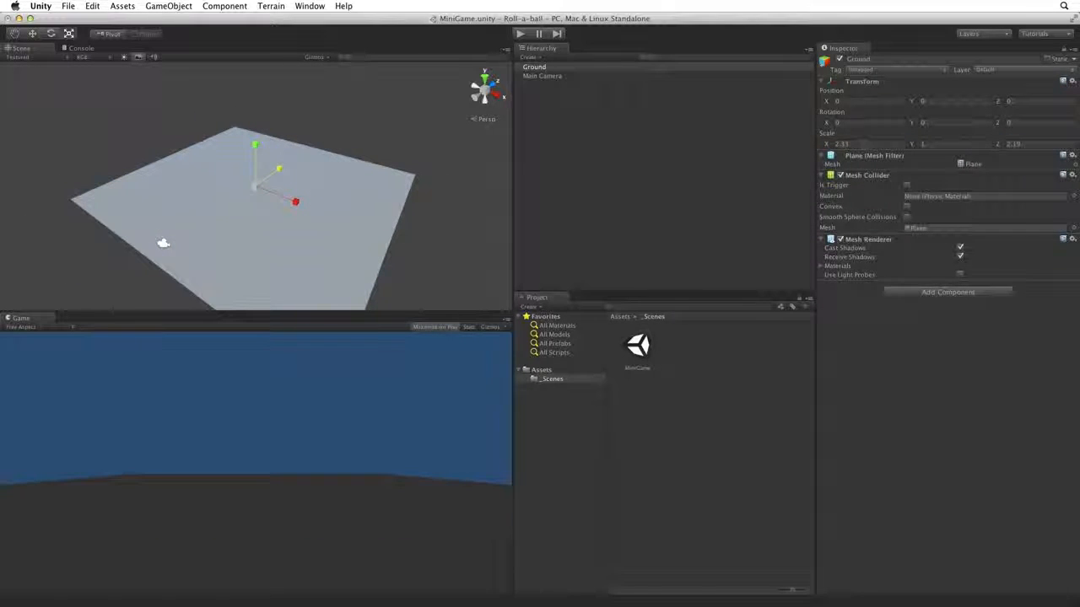
- Set the Ground plane's scale to exactly 2 on the X axis and 2 on the Z axis
left_click_drag(862, 144, 698, 119)
type("2")
key("Tab")
key("Tab")
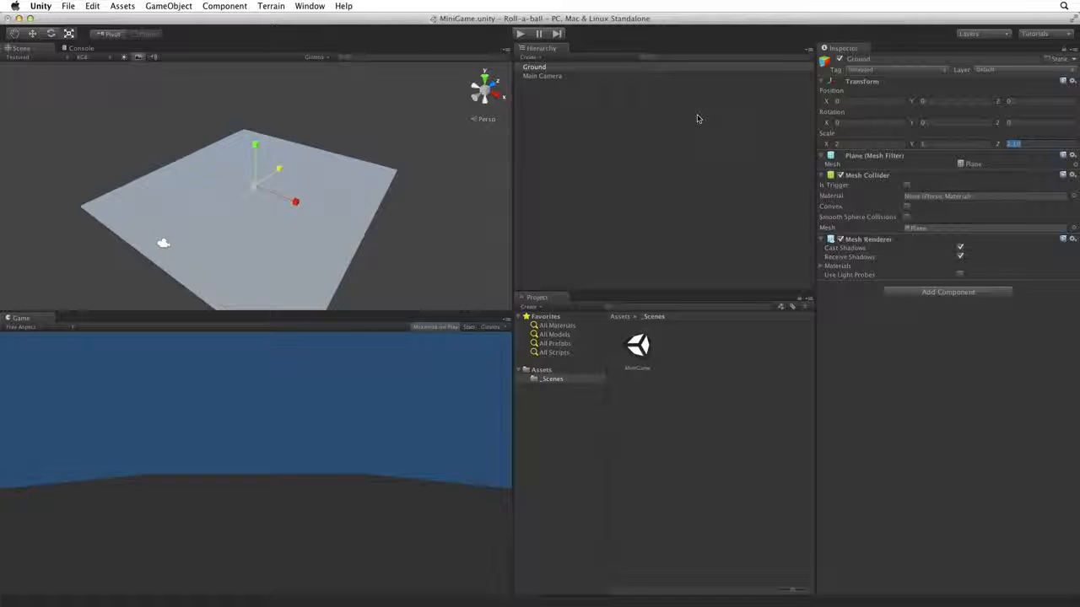
type("2")
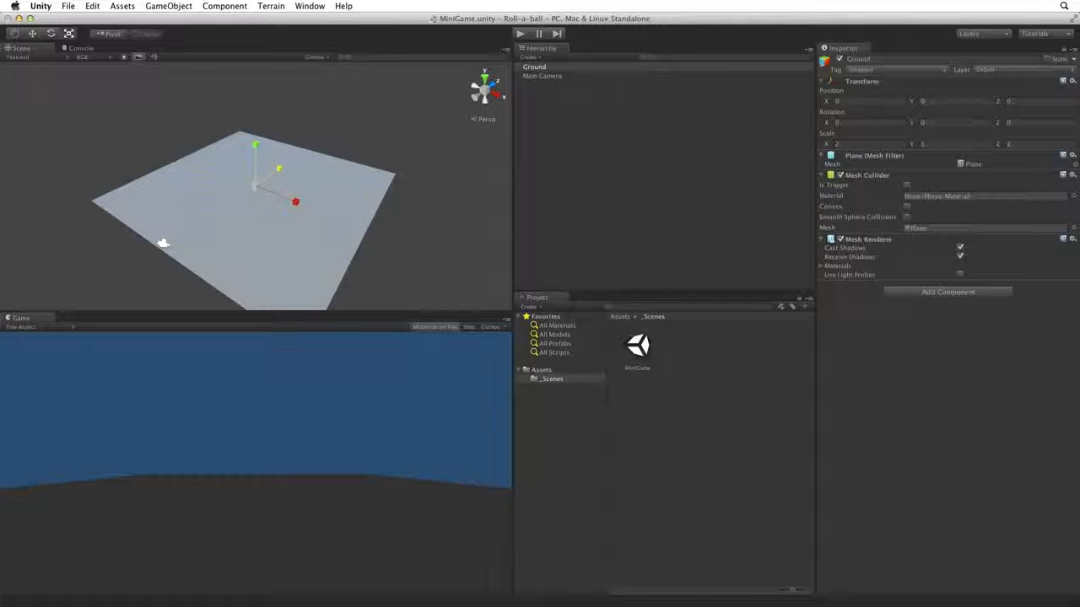
- Stretch the Ground plane along its Y axis with the Scale tool to about 1.88
left_click_drag(122, 184, 225, 179, "alt")
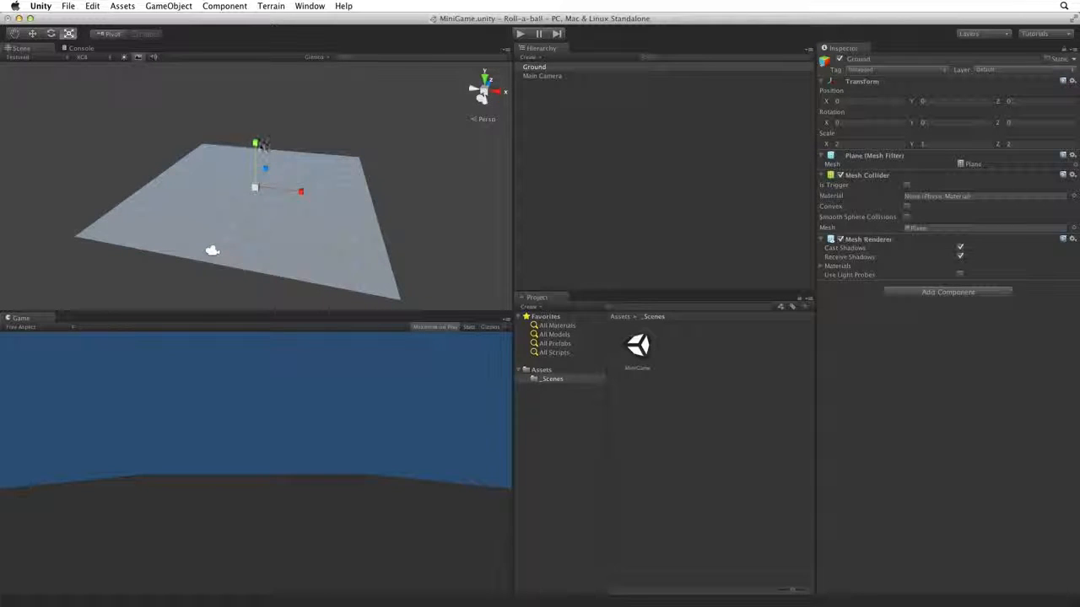
left_click_drag(255, 143, 257, 108)
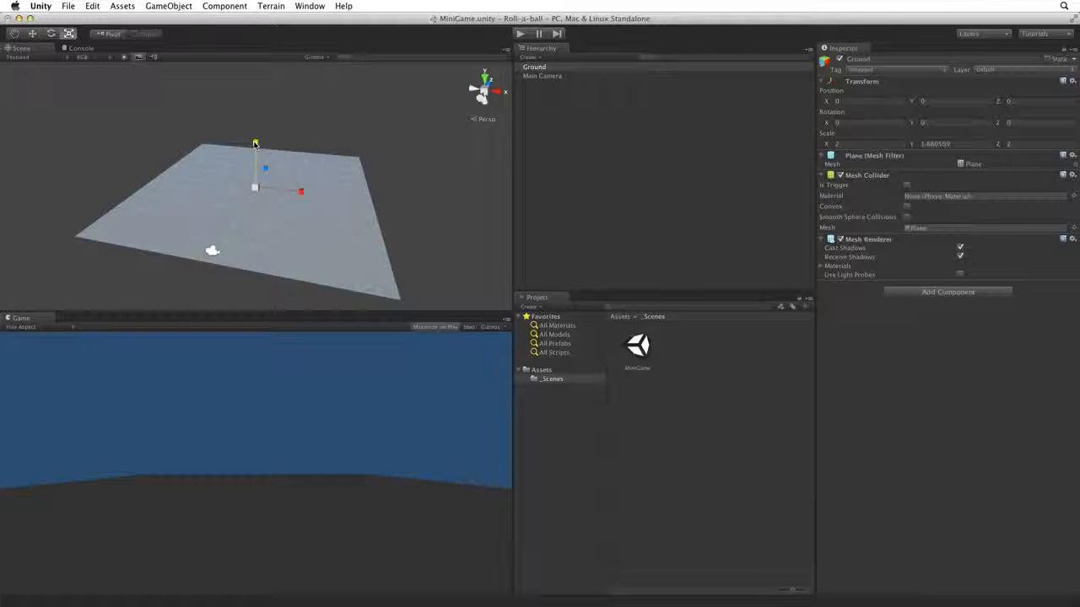
- Flip the Ground plane along Y with the Scale tool to about -2.34 and reset its Y scale to 1
left_click_drag(256, 143, 232, 245)
key("r")
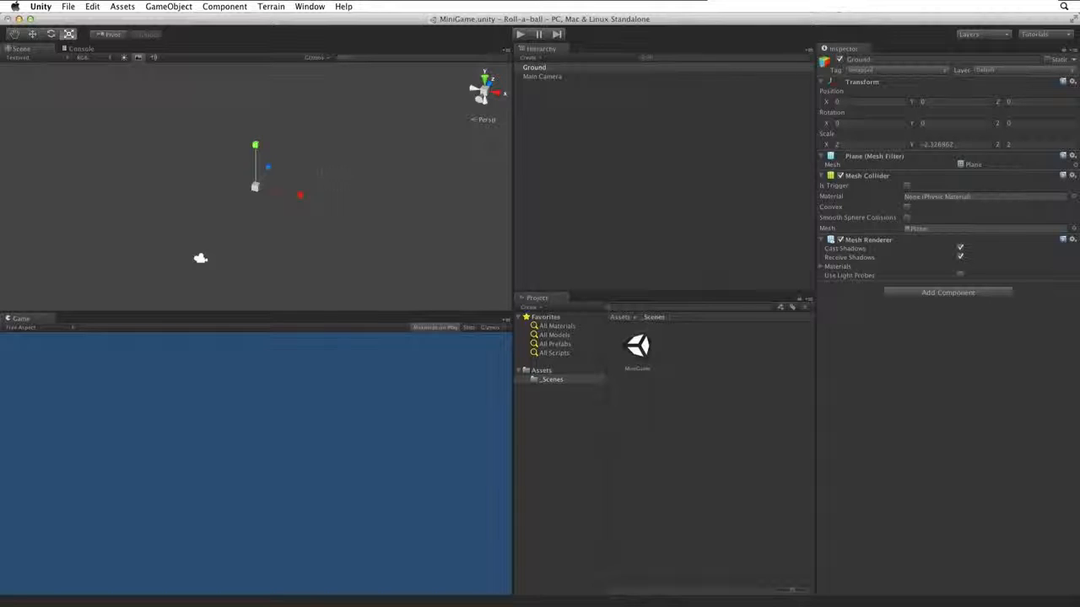
type("1")
key("Return")
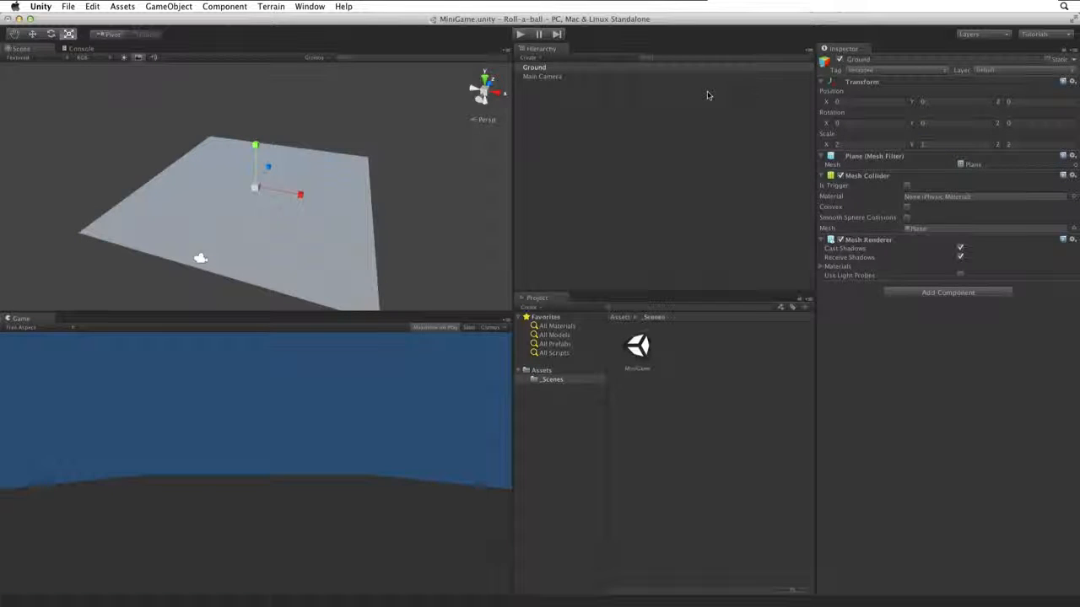
- Create a sphere in the scene and rename it Player
mouse_move(253, 219)
left_mouse_down("alt")
mouse_move(279, 213)
mouse_move(257, 204)
left_mouse_up("alt")
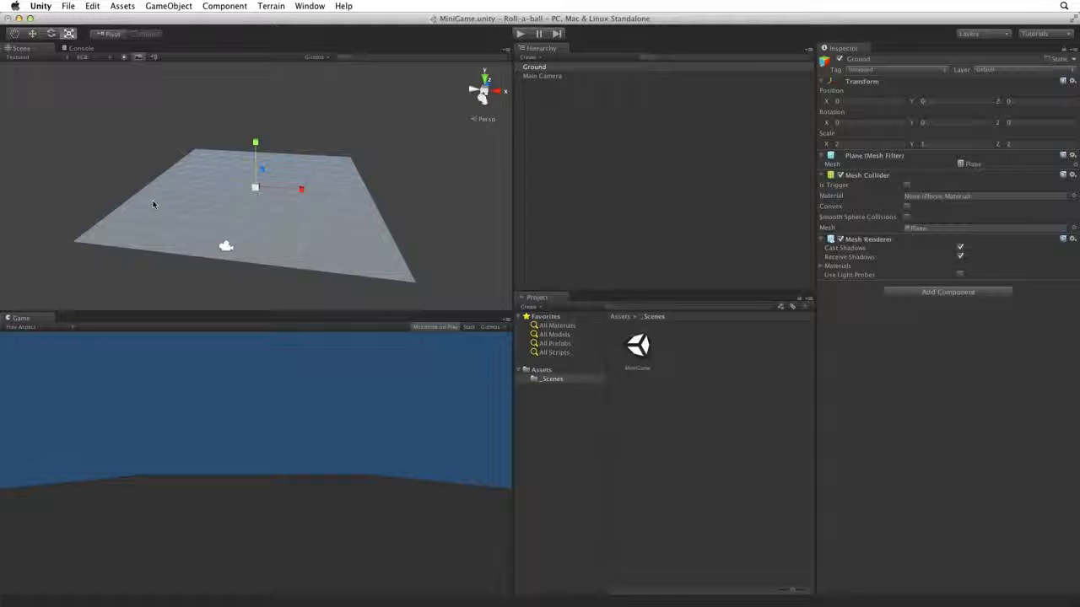
left_click(529, 56)
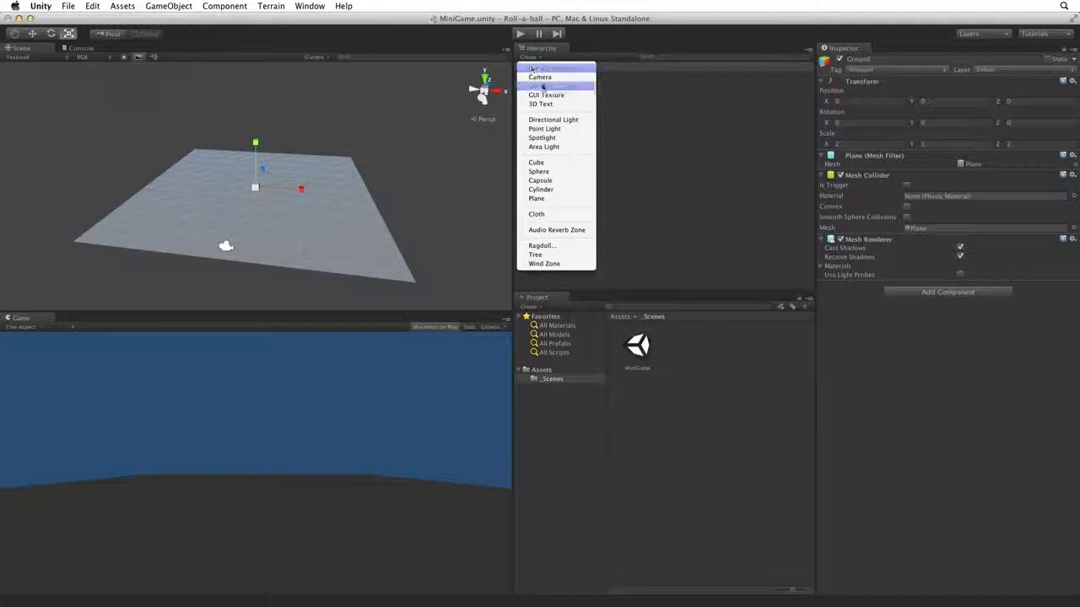
left_click(561, 173)
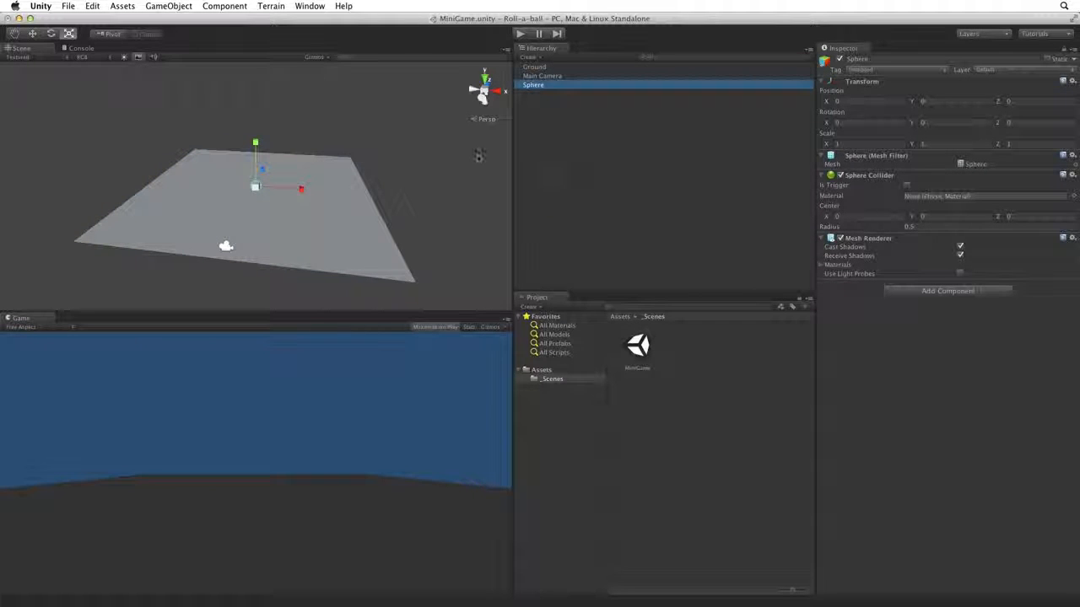
key("Return")
type("Player")
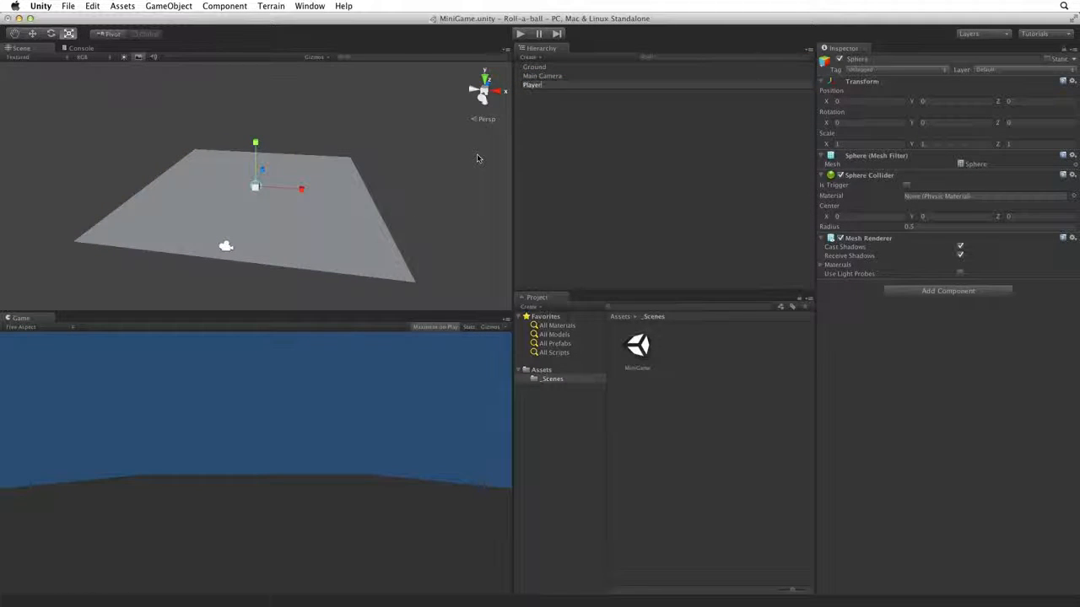
key("Return")
- Reset the Player sphere's Transform to the origin and frame the sphere in the Scene view
left_click(1072, 81)
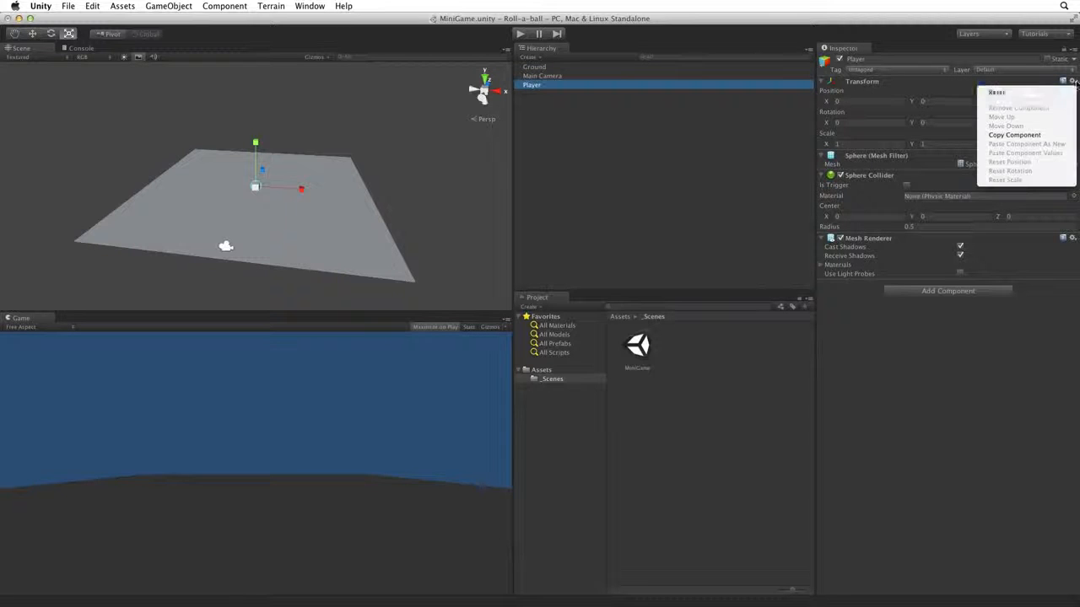
left_click(996, 92)
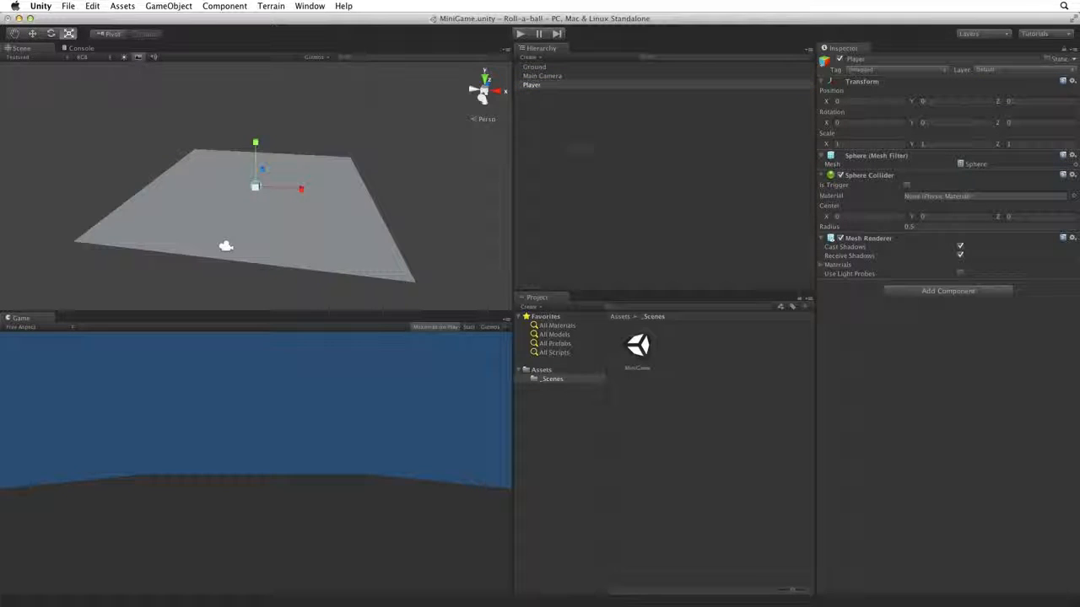
left_click(92, 6)
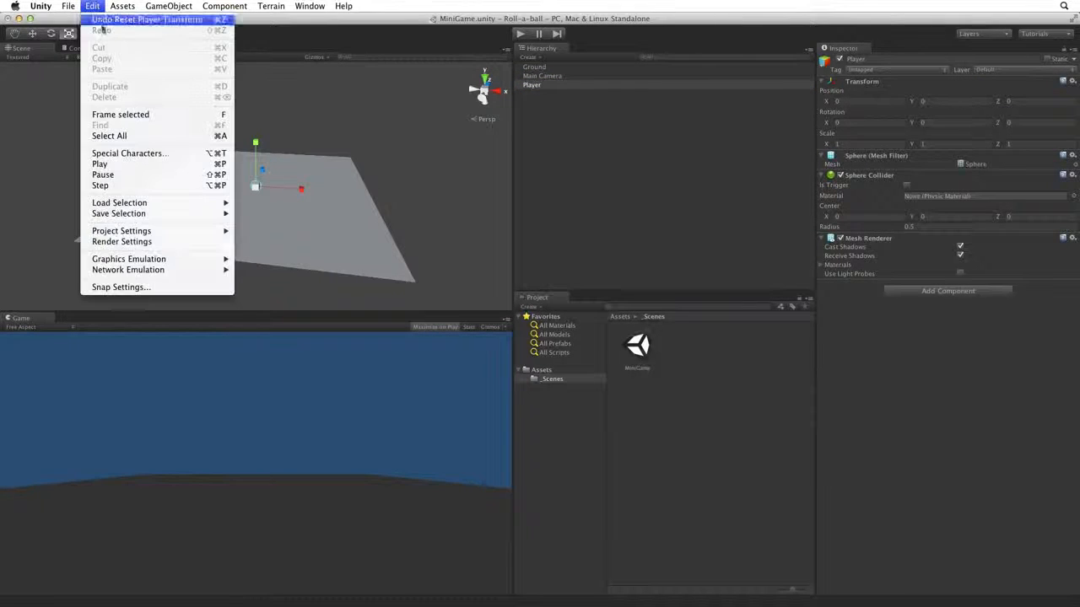
left_click(126, 113)
left_click_drag(274, 168, 237, 189, "alt")
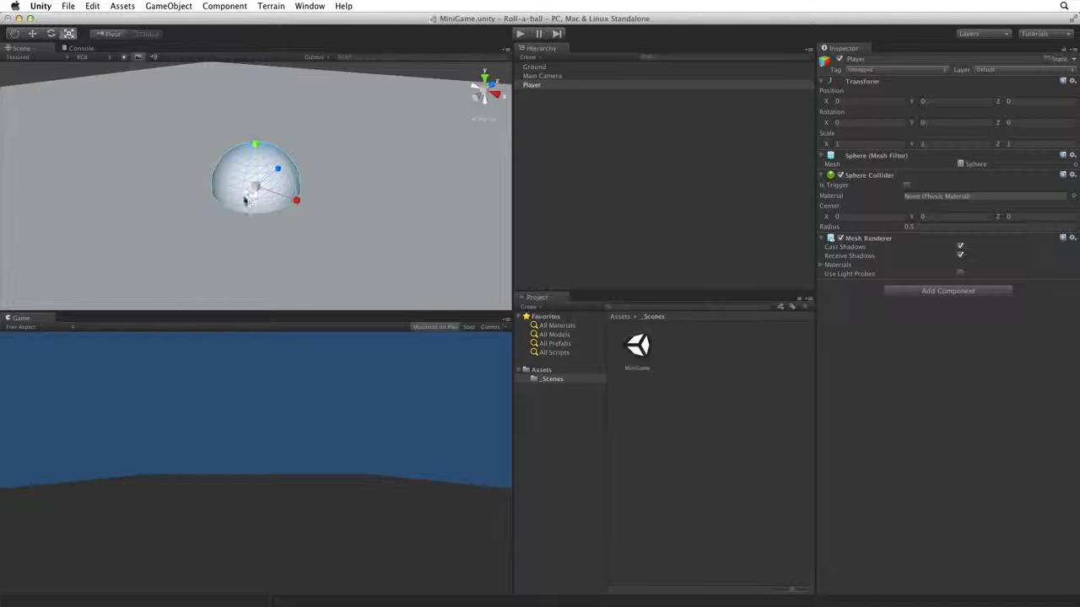
- Raise the Player sphere onto the Ground plane by setting its Y position to 0.5
key("w")
left_click_drag(274, 235, 322, 222, "alt")
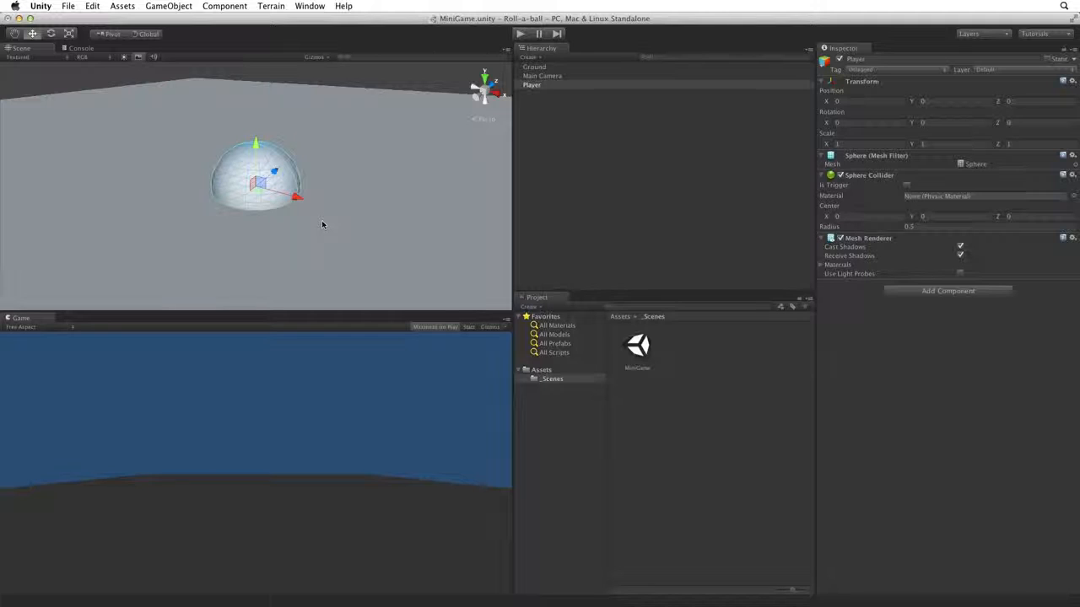
left_click_drag(397, 202, 405, 179, "alt")
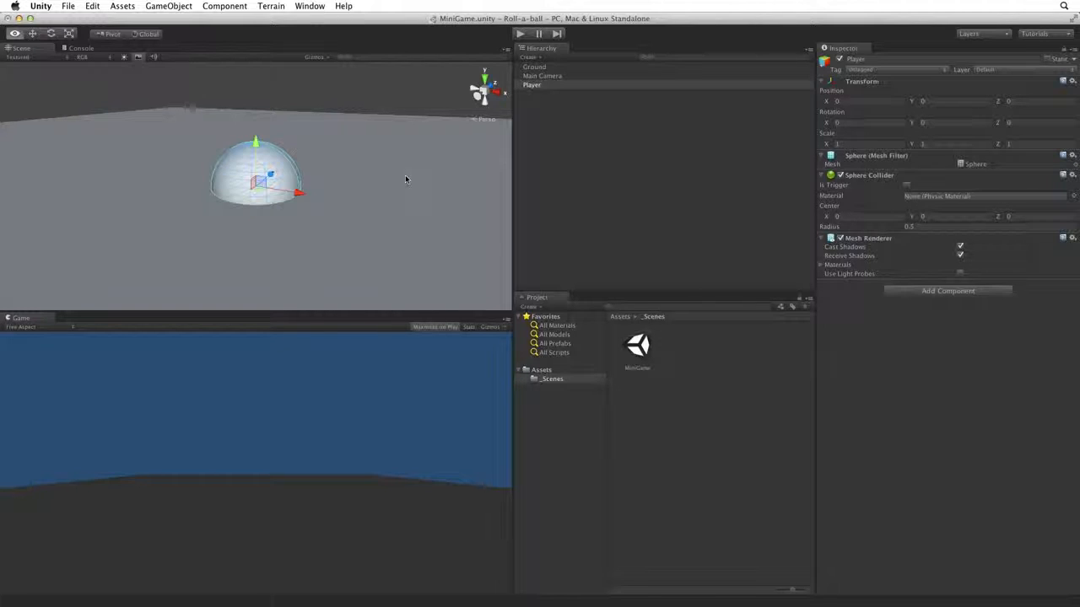
key("w")
left_click_drag(929, 101, 847, 97)
type("0.5")
left_click_drag(355, 167, 418, 185, "alt")
right_click_drag(417, 184, 356, 193, "alt")
left_click_drag(356, 194, 304, 222, "alt")
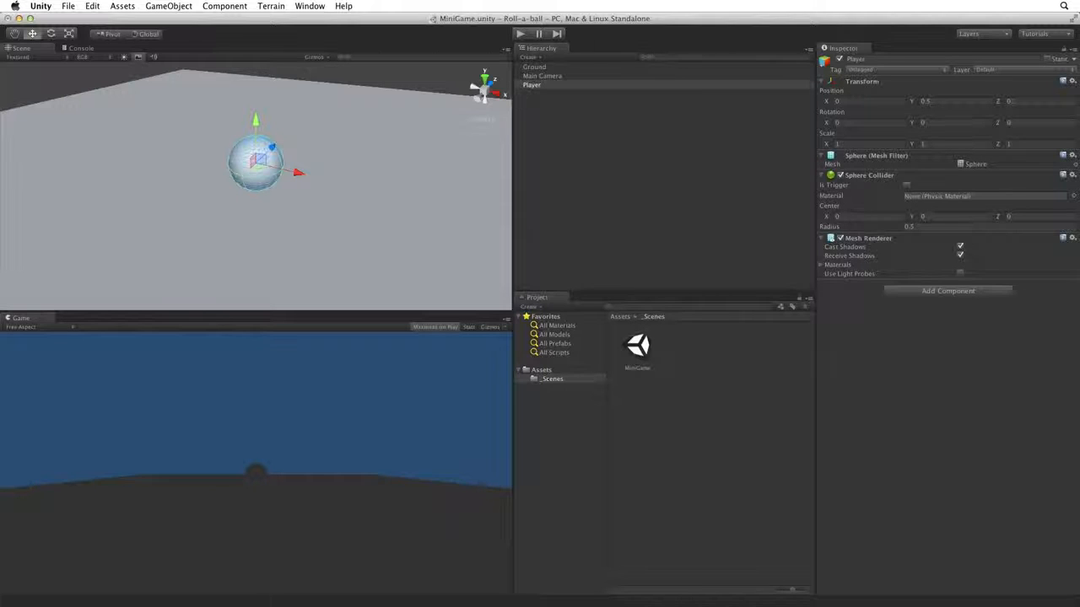
- Add a directional light to the scene and rename it Main Light
left_click(528, 57)
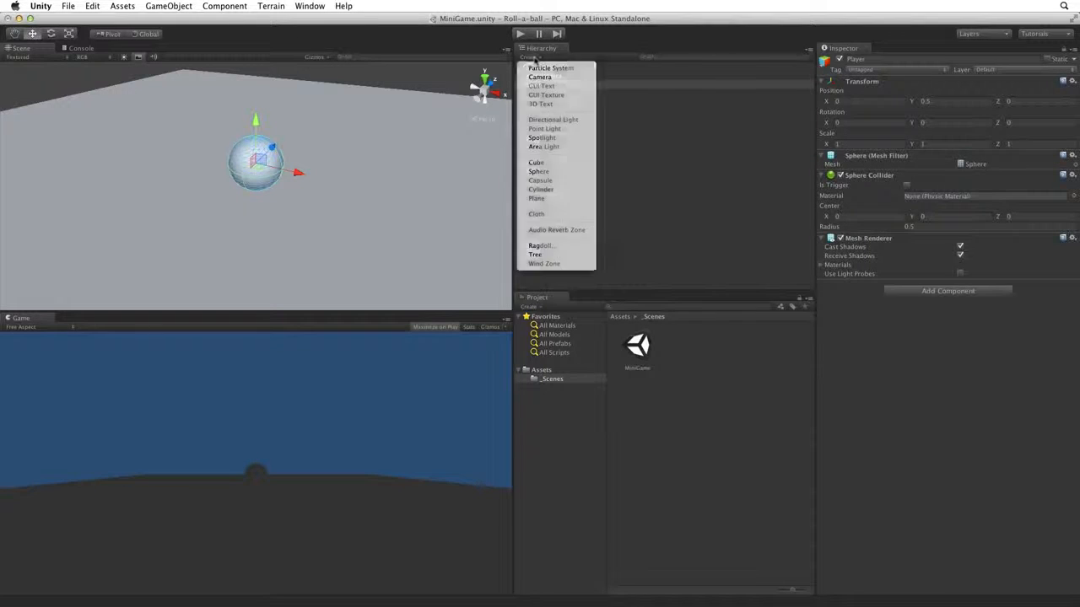
left_click(567, 122)
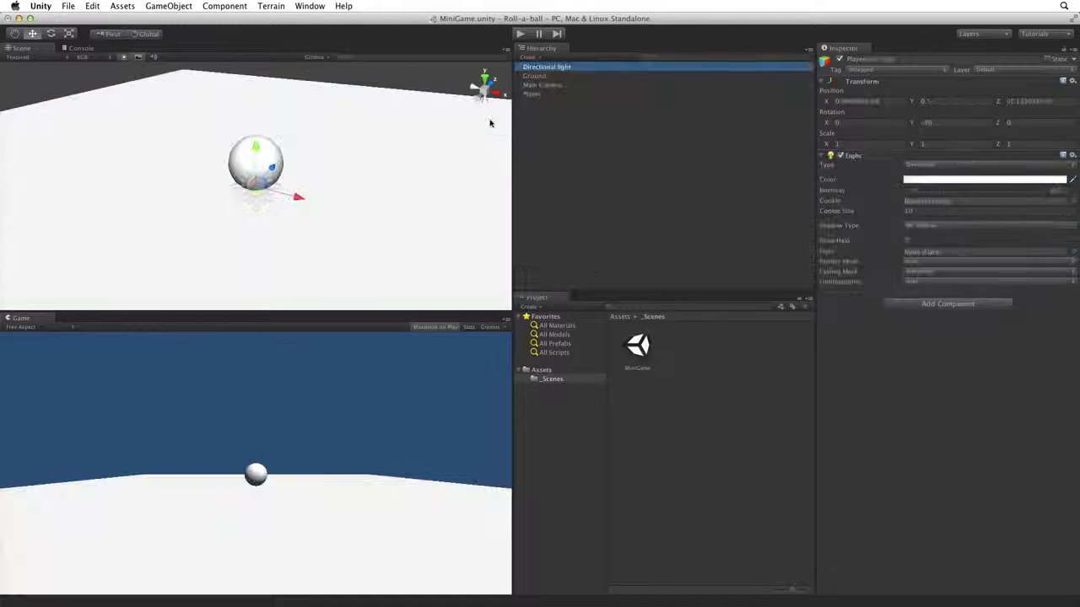
type("Main")
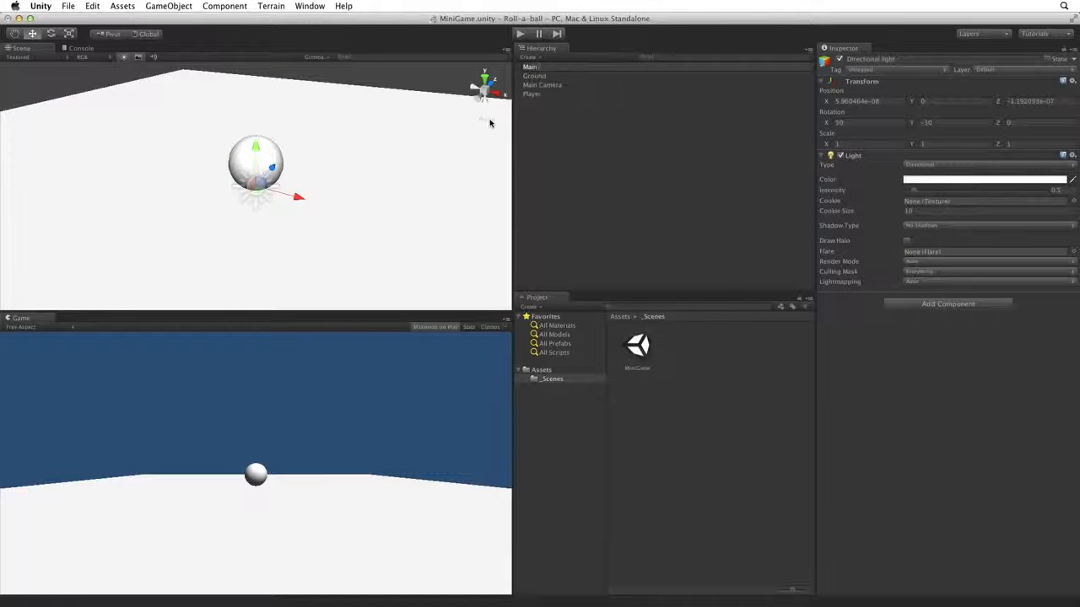
type(" Light")
key("Return")
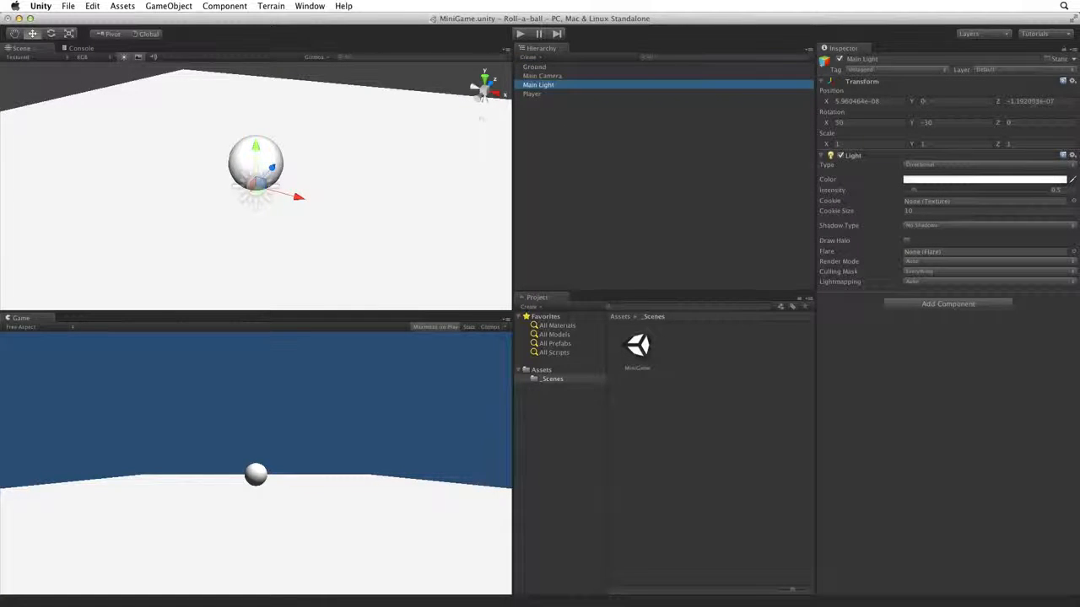
- Reset the Main Light's Transform to the origin with no rotation
left_click(1071, 81)
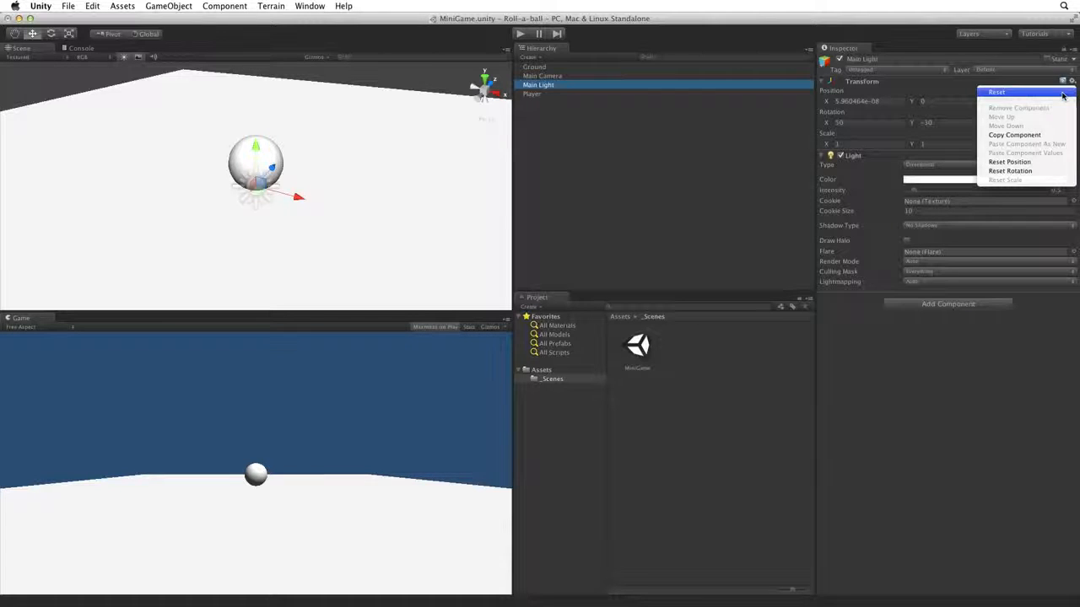
left_click(1043, 93)
left_click_drag(426, 179, 329, 127, "alt")
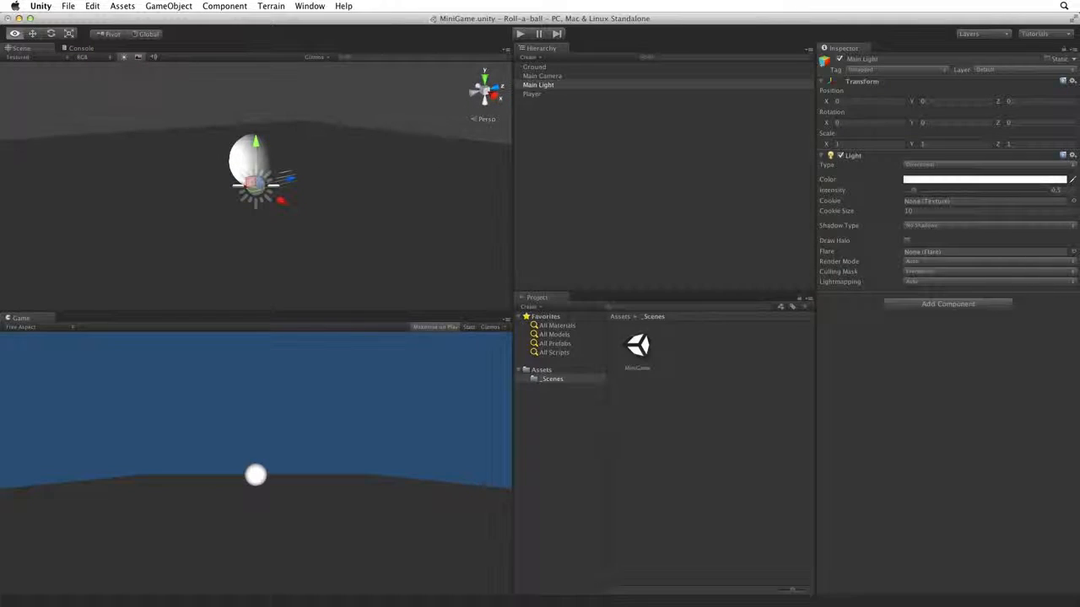
- Set the Main Light's rotation to 30 on the X axis and 60 on the Y axis
left_click(840, 123)
type("30")
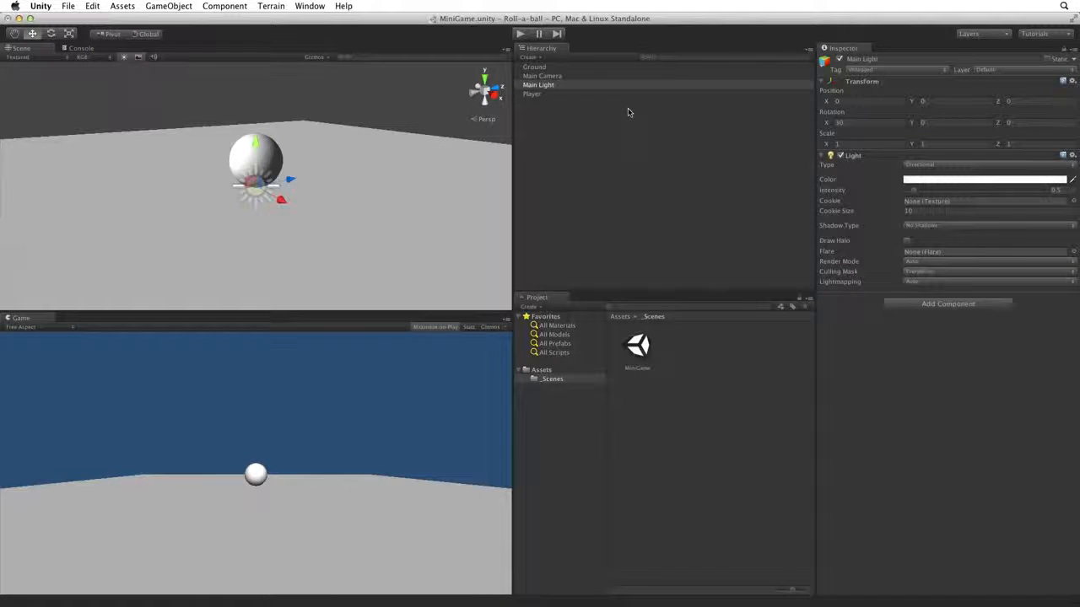
left_click_drag(341, 209, 447, 140, "alt")
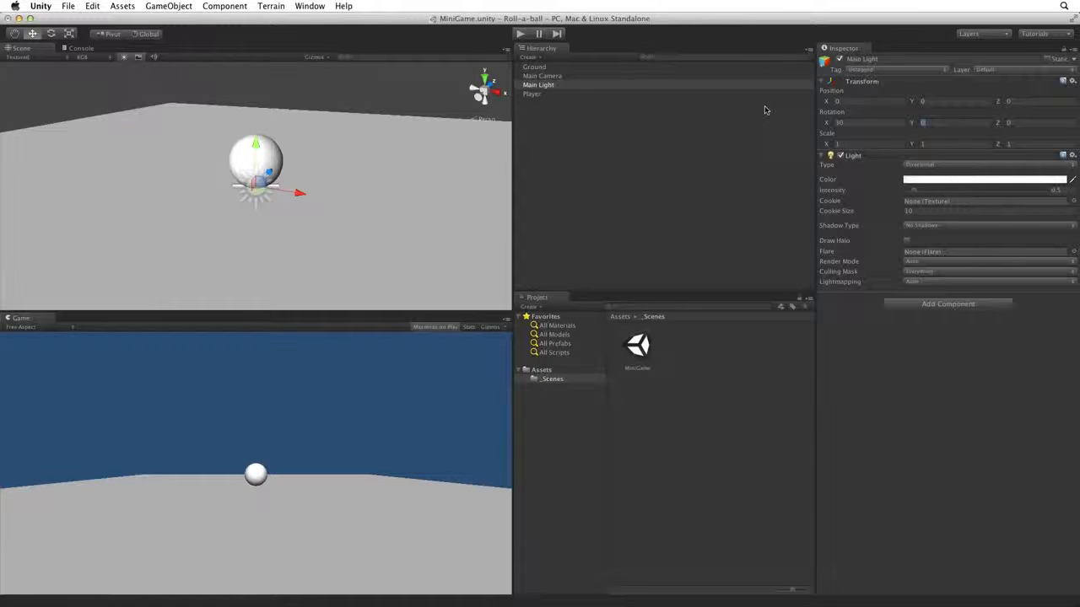
type("60")
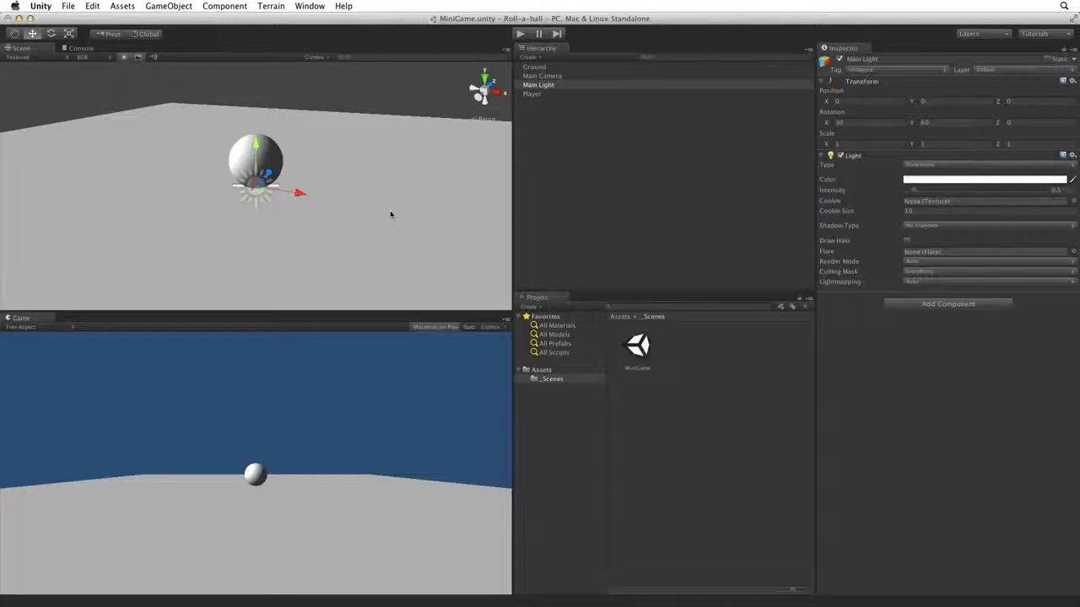
- Give the Main Light Soft Shadows with the shadow resolution set to Very High Resolution
left_click(944, 227)
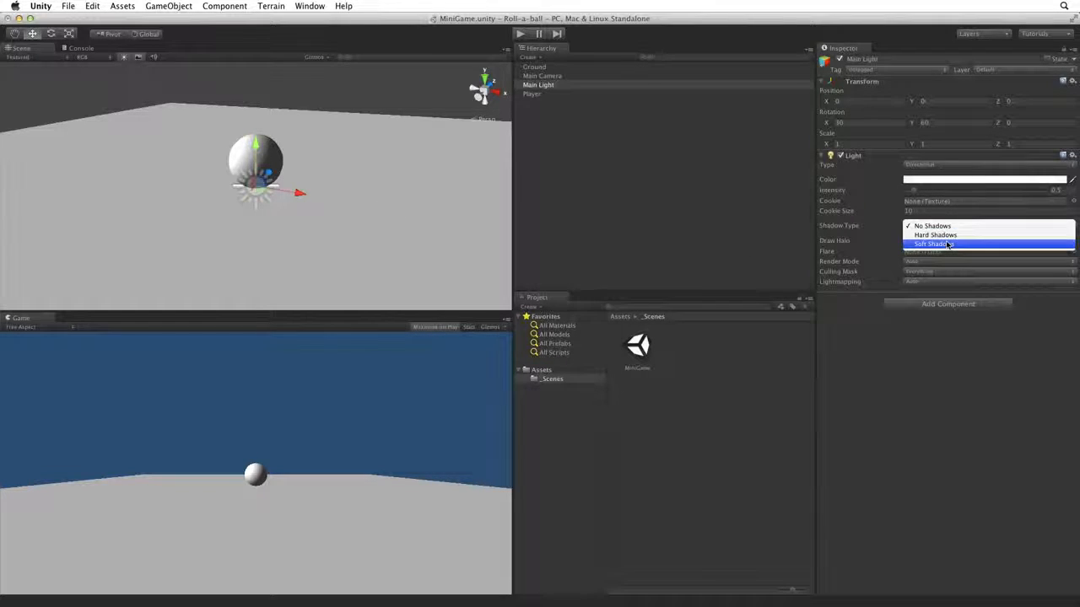
left_click(949, 244)
left_click(941, 249)
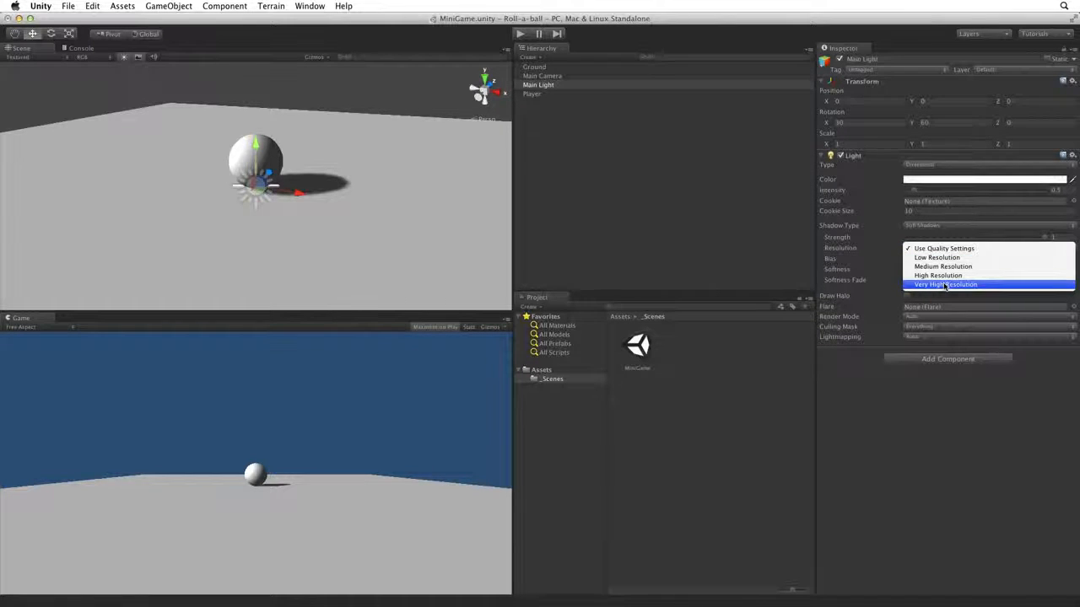
left_click(946, 285)
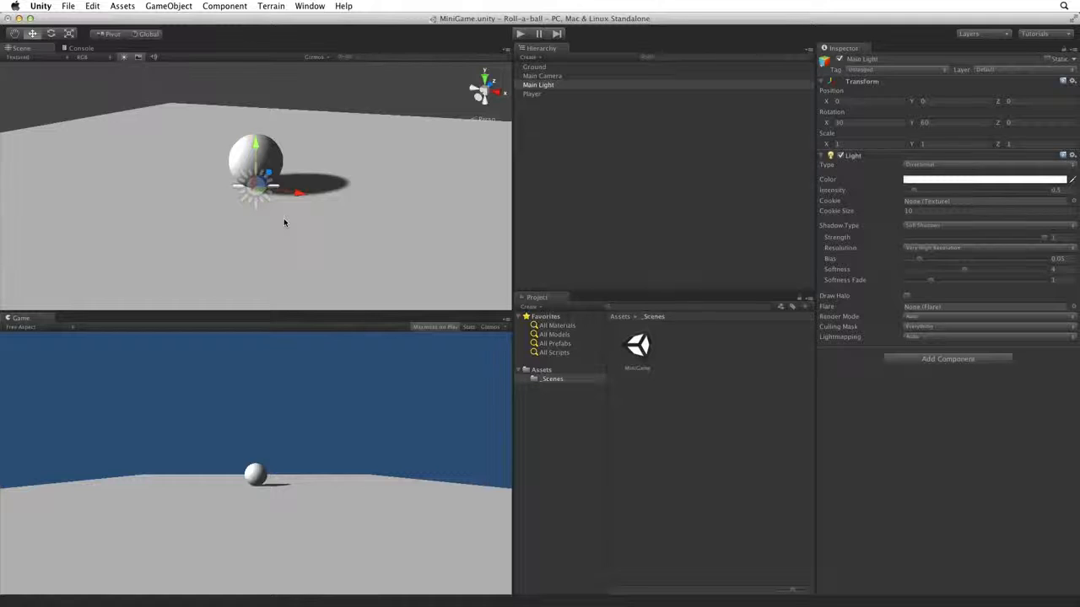
- Duplicate the Main Light and rename one of the two lights Fill Light
left_click(536, 88)
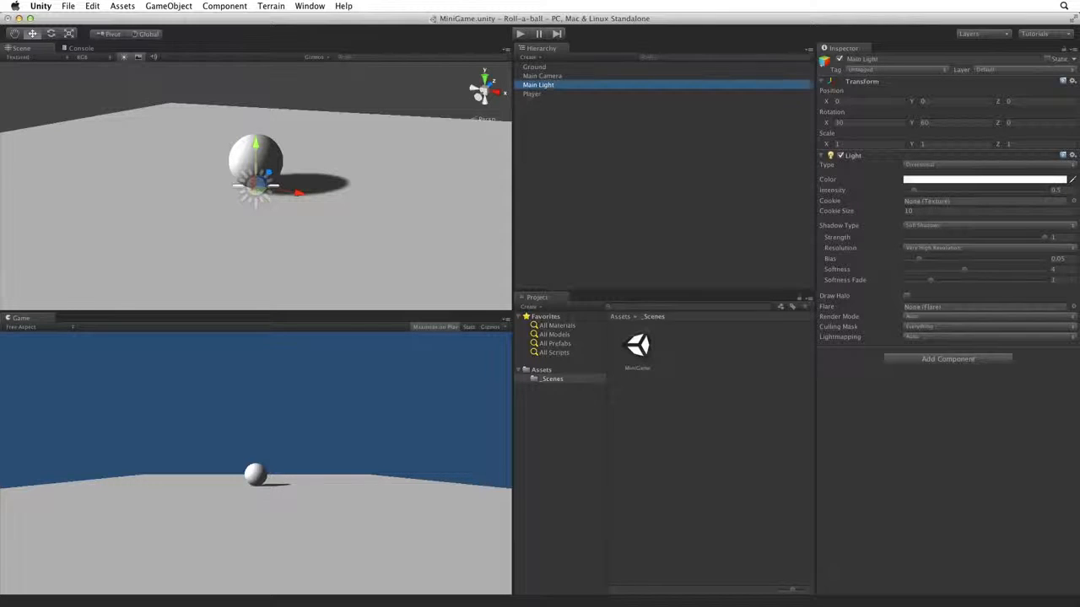
left_click(92, 6)
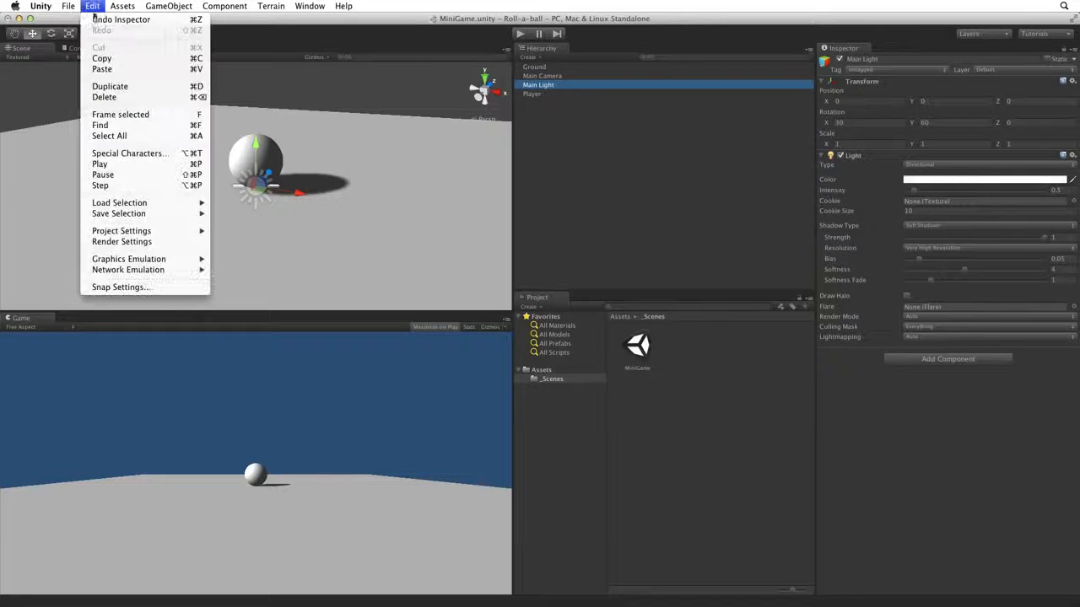
left_click(128, 88)
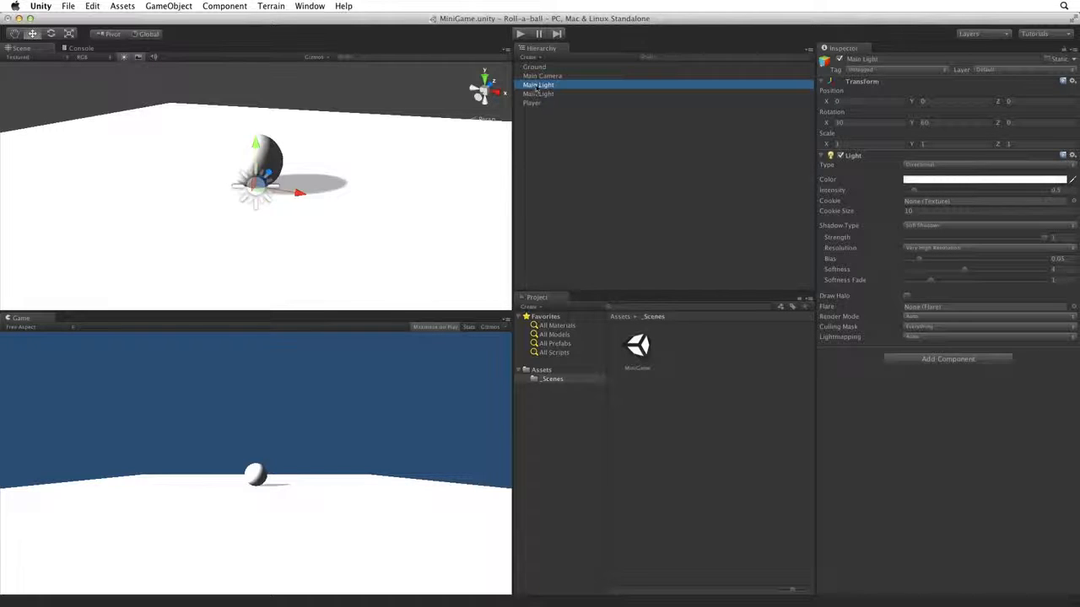
left_click(537, 88)
type("Fill Light")
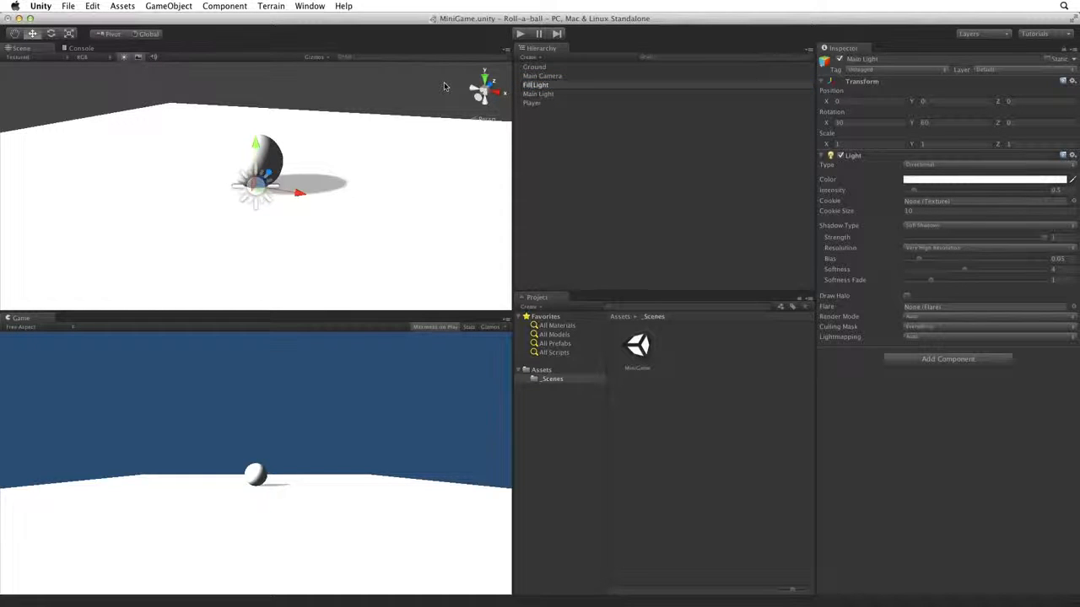
key("Return")
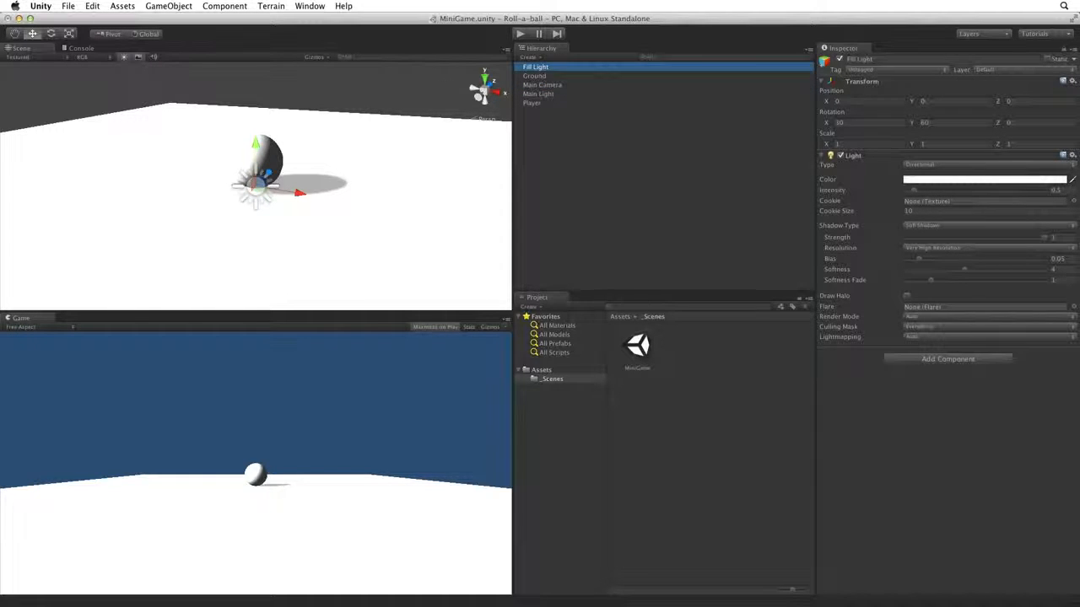
- Reverse the Fill Light's direction by setting its rotation to -30 on X and -60 on Y
left_click(844, 123)
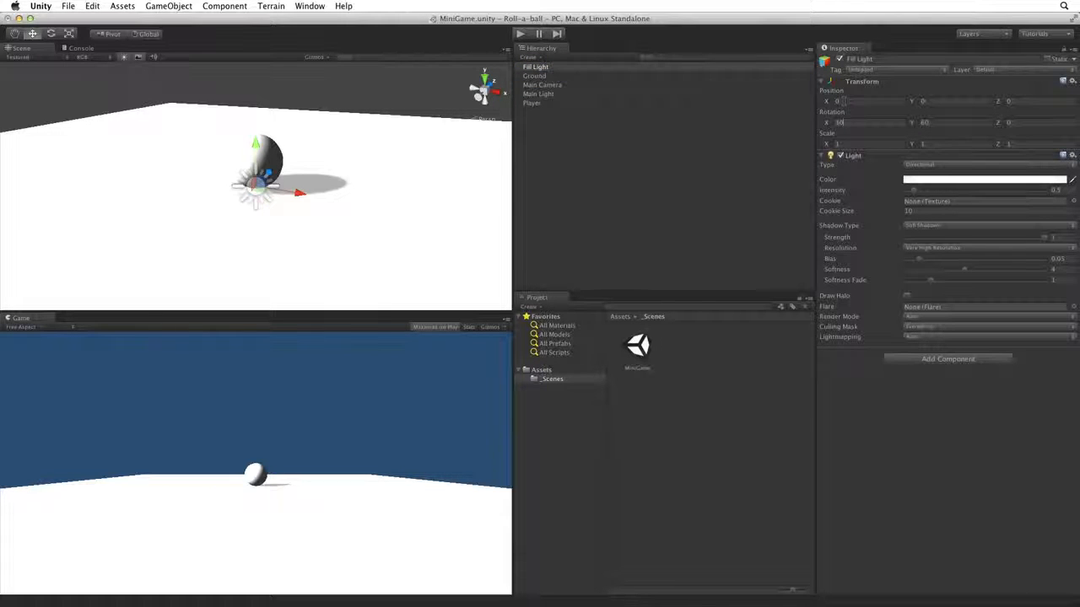
type("-")
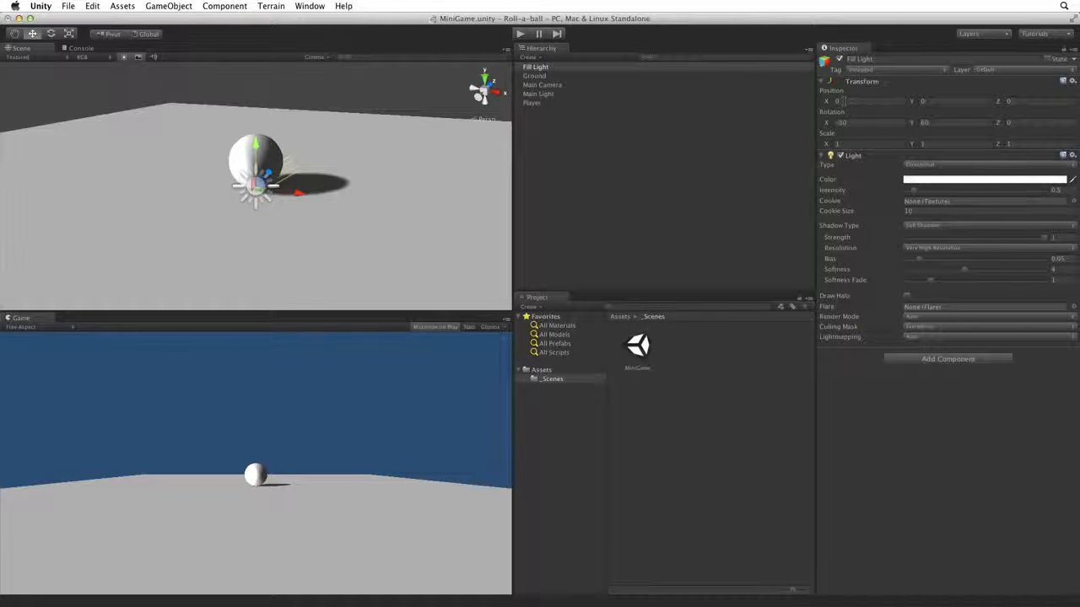
left_click(927, 123)
type("-")
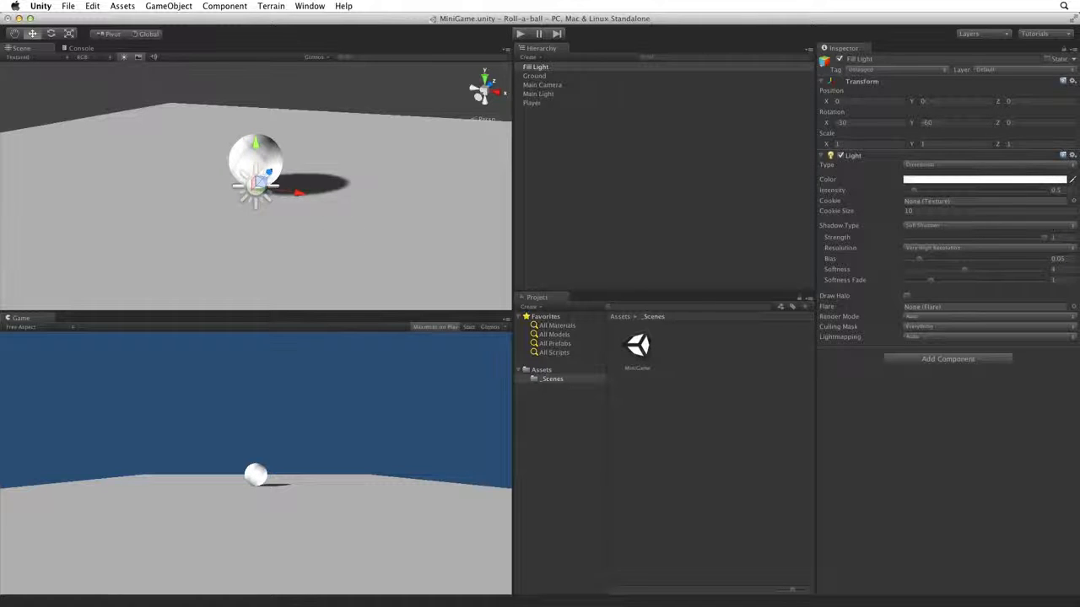
- Tint the Fill Light pale cyan by lowering its colour's red value to about 173
left_click(967, 179)
left_click_drag(461, 306, 438, 309)
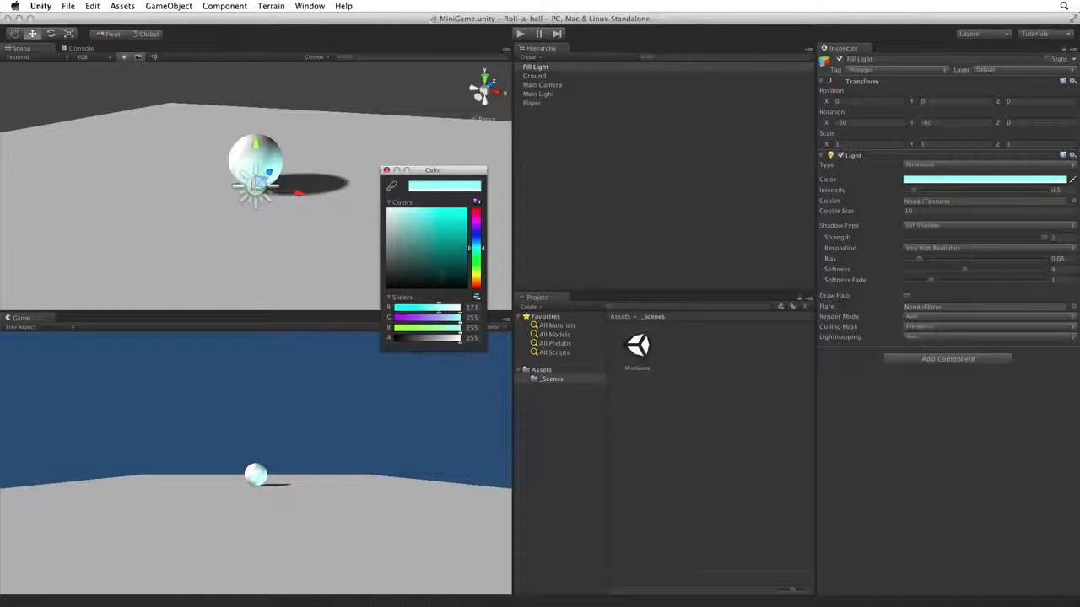
left_click(386, 170)
- Set the Fill Light's intensity to 0.1 and its shadow type to No Shadows
key("BackSpace")
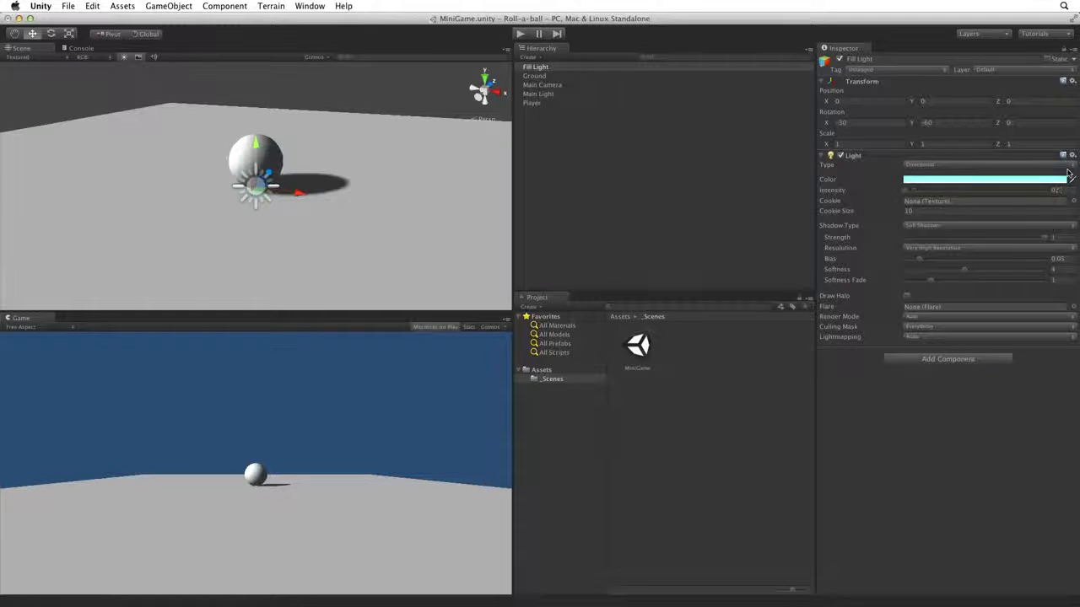
type("1")
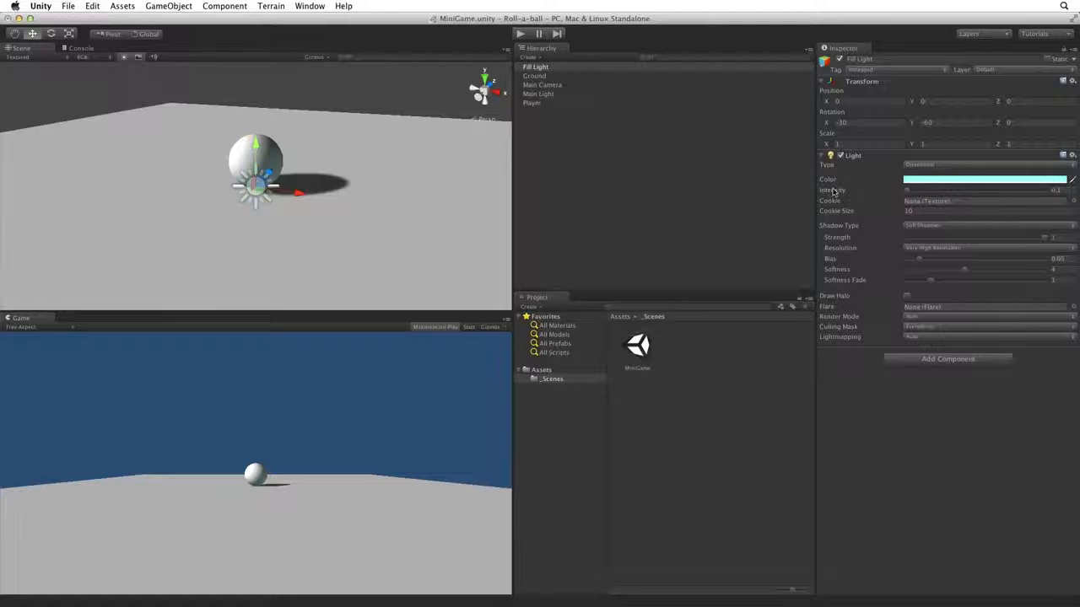
left_click(922, 226)
left_click(924, 208)
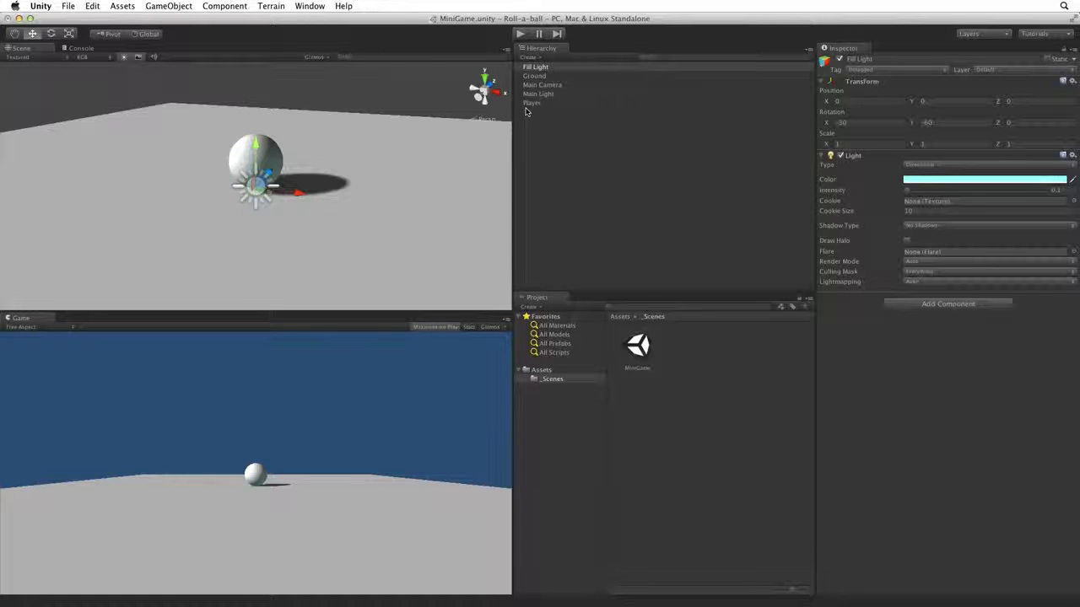
- Create an empty game object and name it Lighting
left_click(529, 306)
left_click(154, 6)
left_click(174, 19)
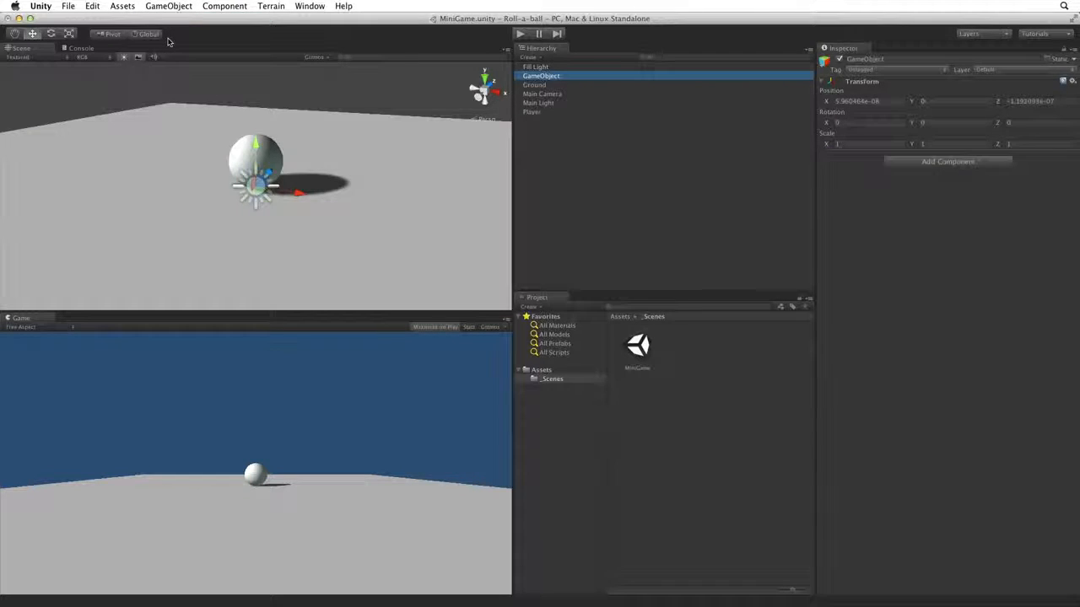
key("Return")
type("L")
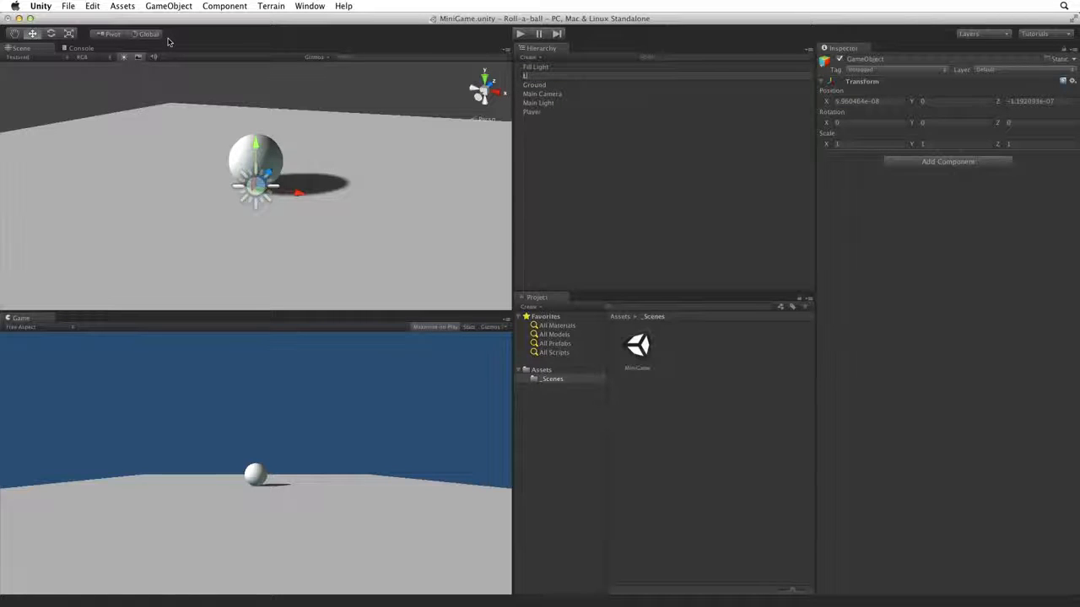
type("ighting")
key("Return")
- Reset the Lighting object's transform and make the Fill Light and Main Light its children
left_click(1071, 81)
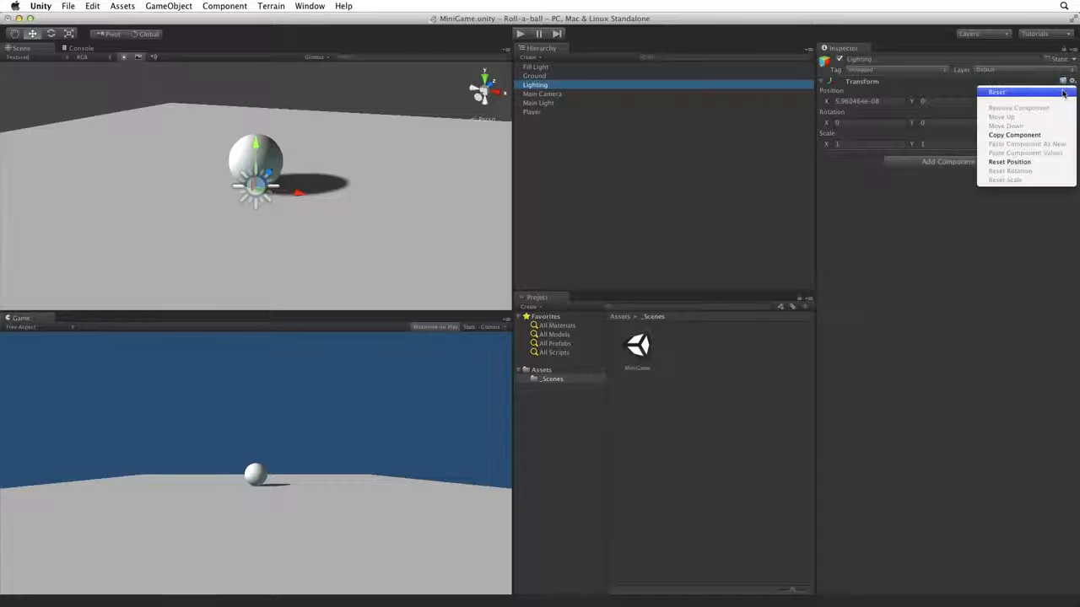
left_click(1058, 94)
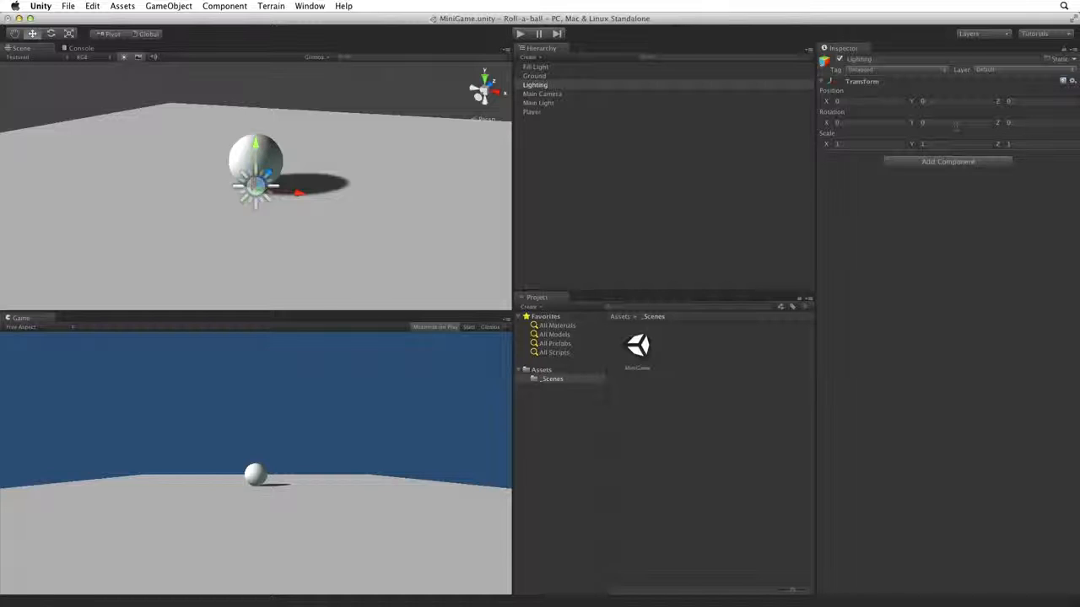
mouse_move(535, 66)
left_mouse_down()
mouse_move(548, 85)
mouse_move(536, 77)
left_mouse_up()
left_click(538, 94)
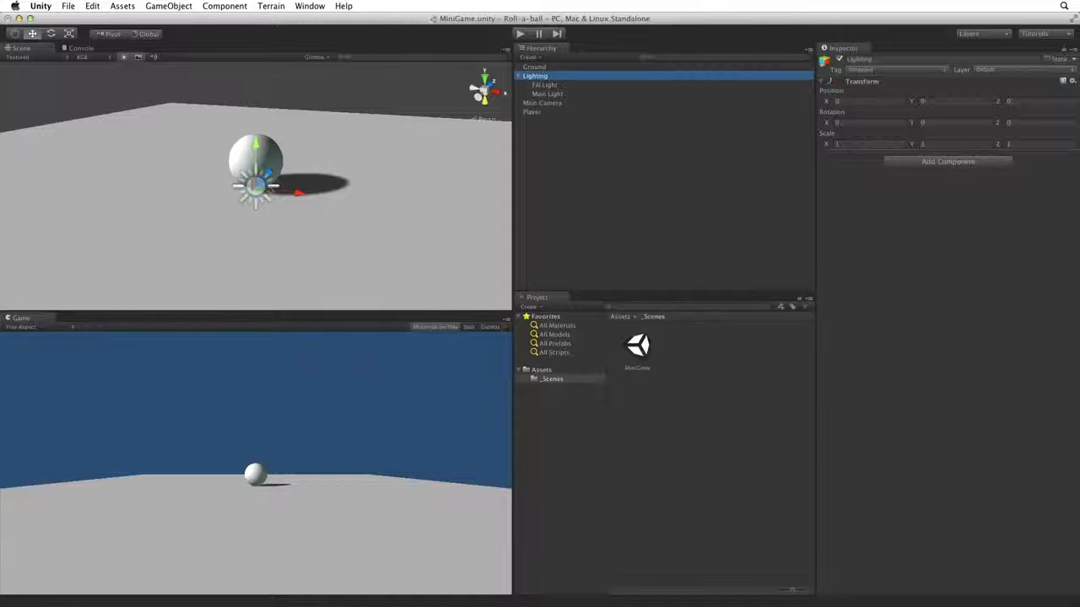
- Set the Lighting object's Y position to 100 and select it together with both child lights
left_click_drag(286, 183, 327, 207, "alt")
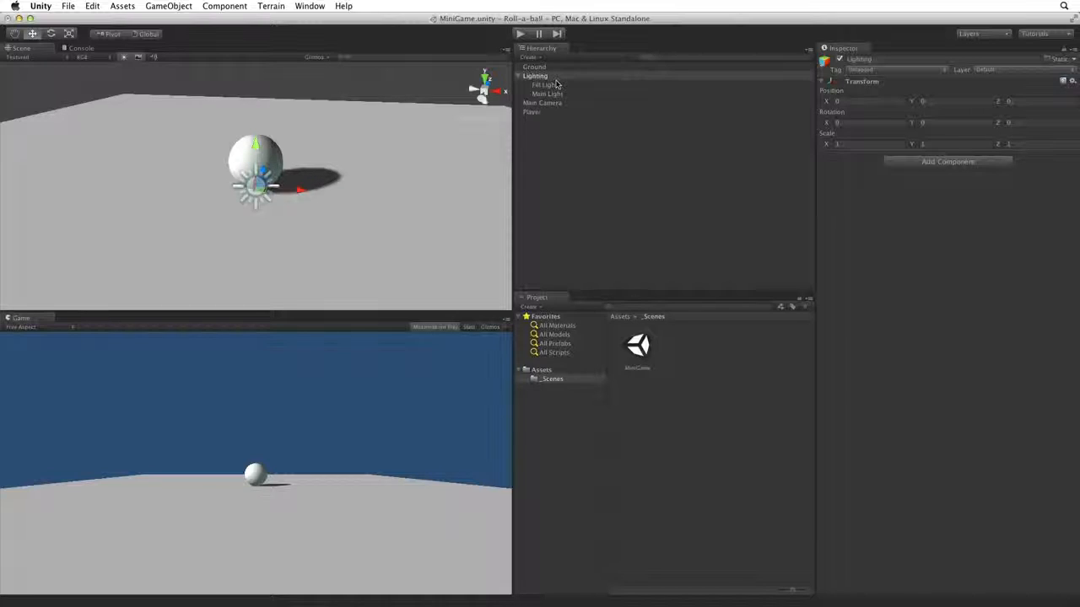
left_click(923, 102)
type("100")
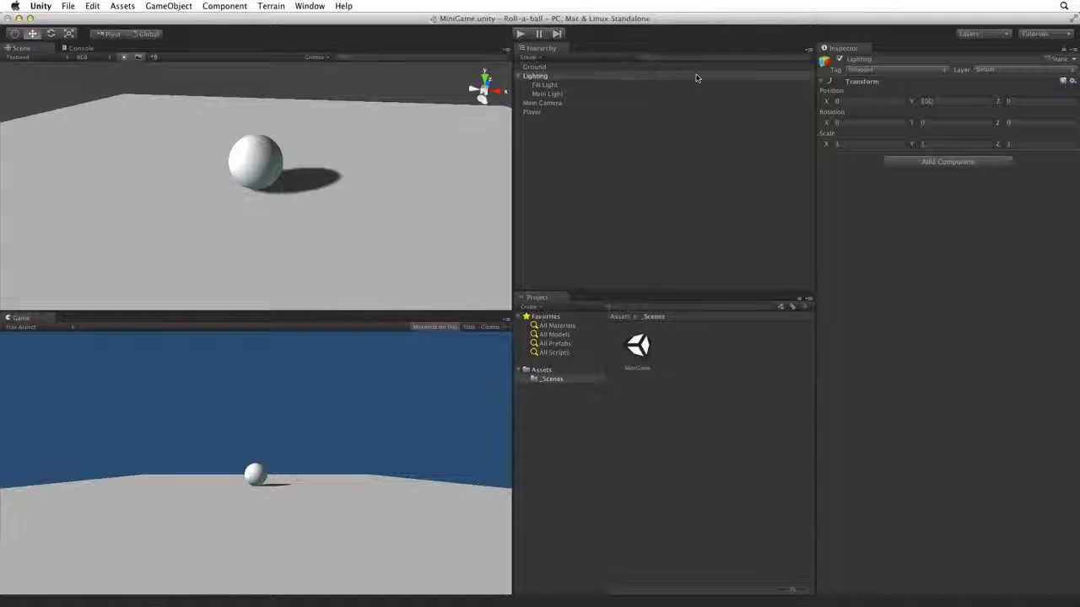
left_click(586, 93, "shift")
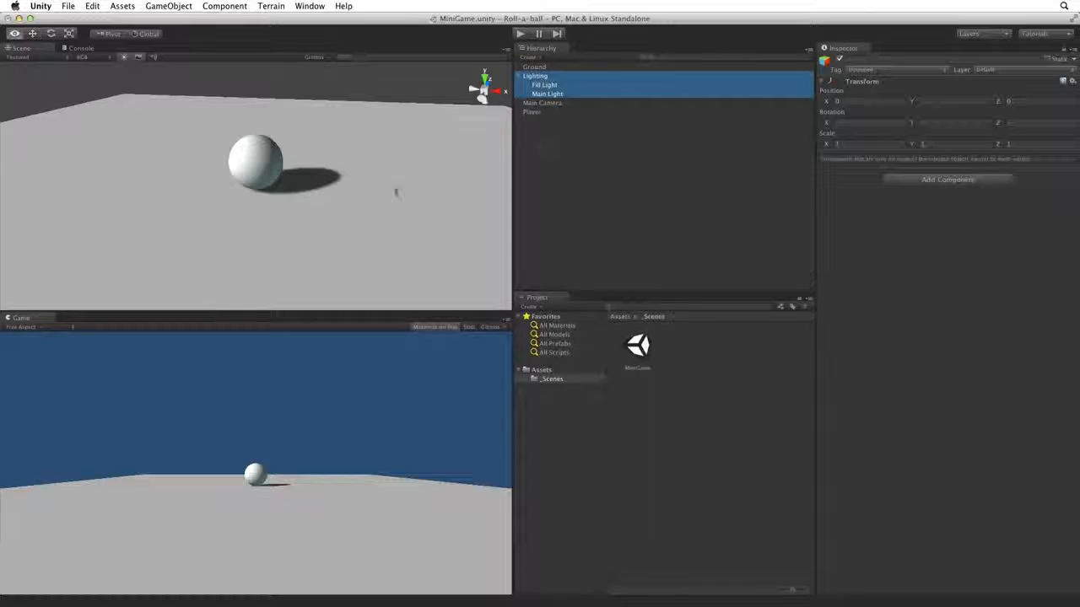